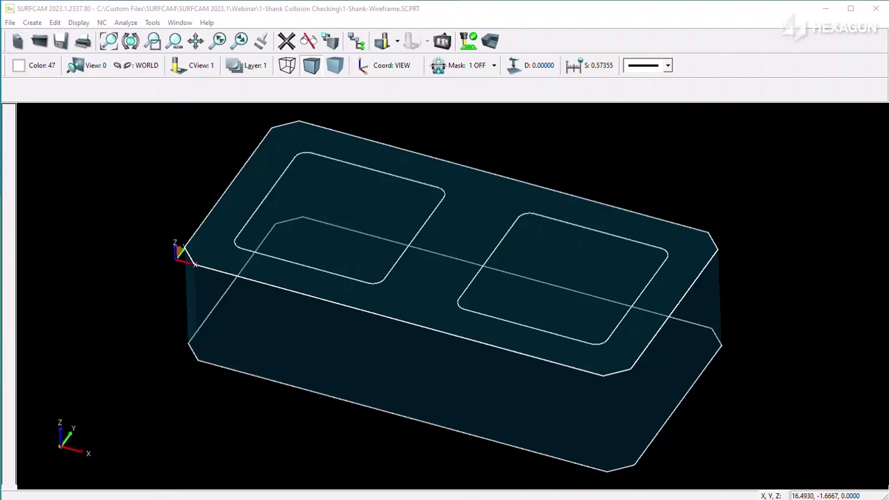
Check the shank diameter and cutting diameter of the tool used by the "Same Shank and Flute Dia" Waveform operation in Setup One
click(357, 42)
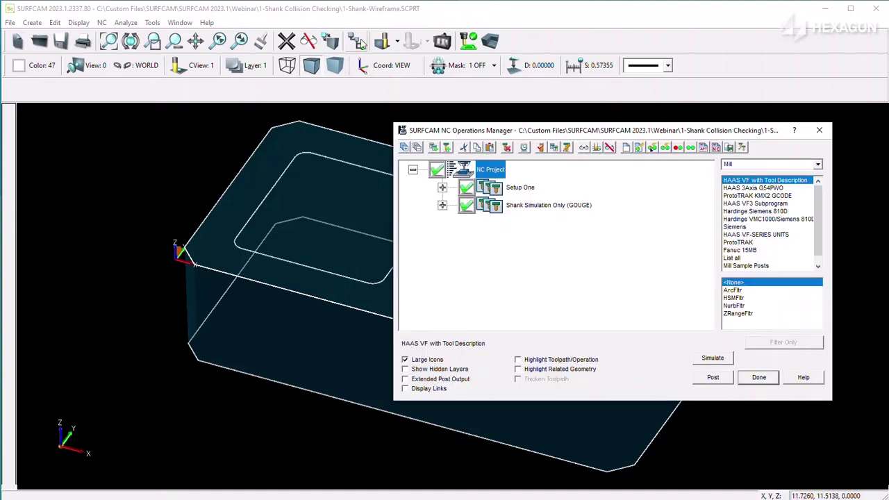
click(442, 187)
click(562, 210)
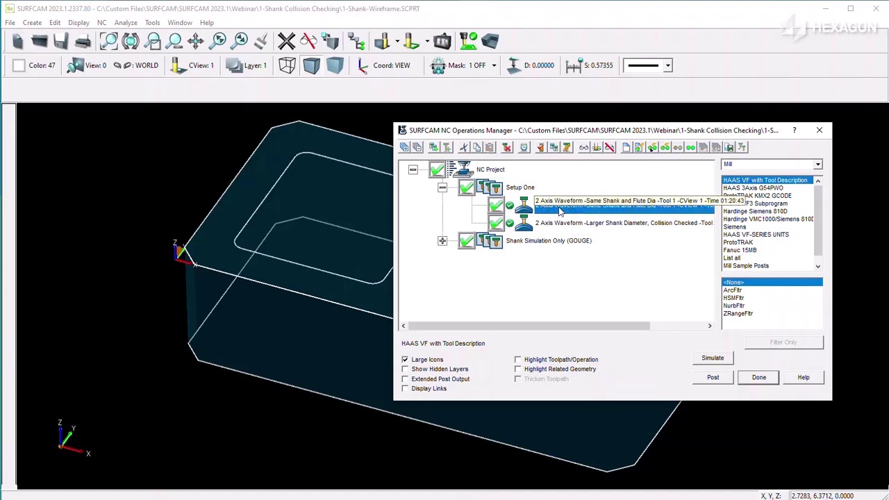
right_click(562, 210)
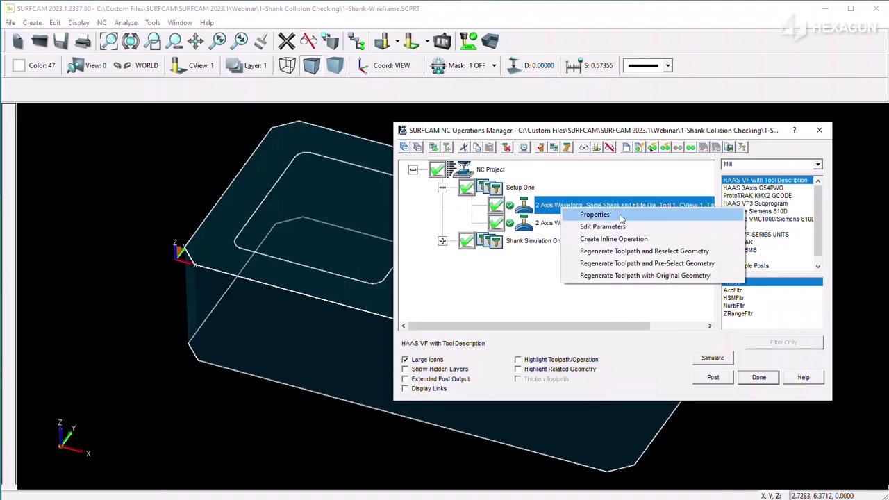
click(617, 276)
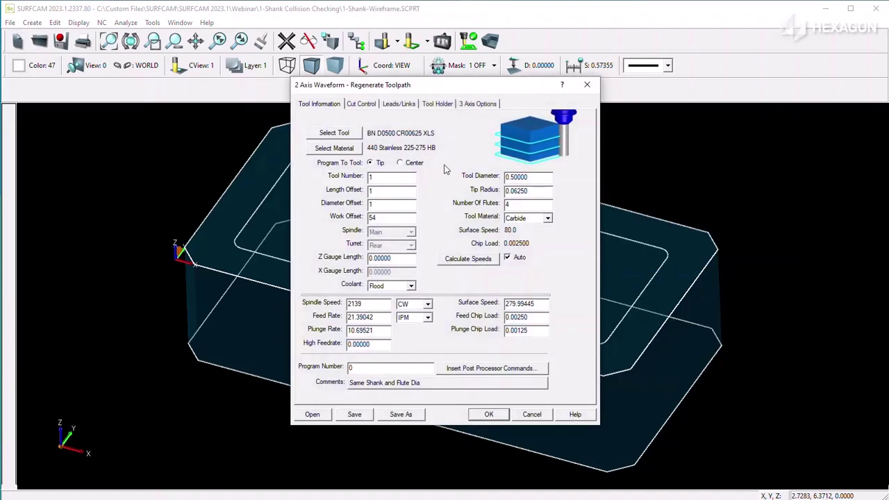
click(351, 134)
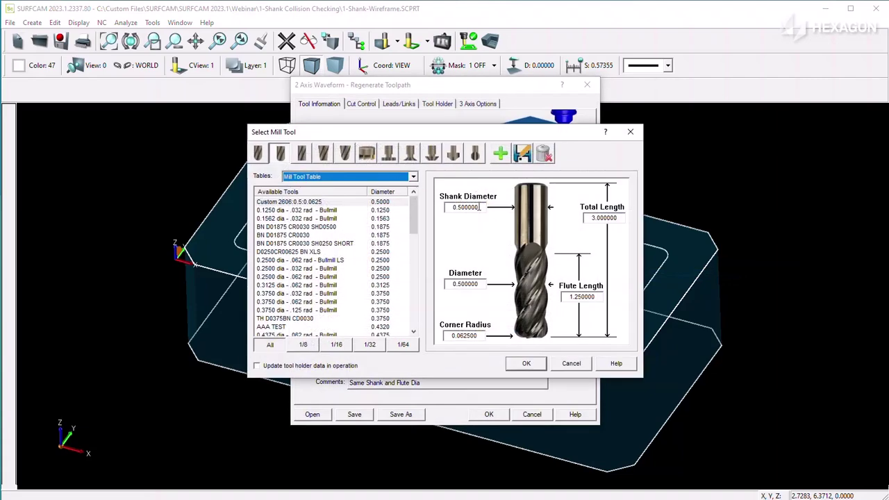
drag(481, 207, 450, 207)
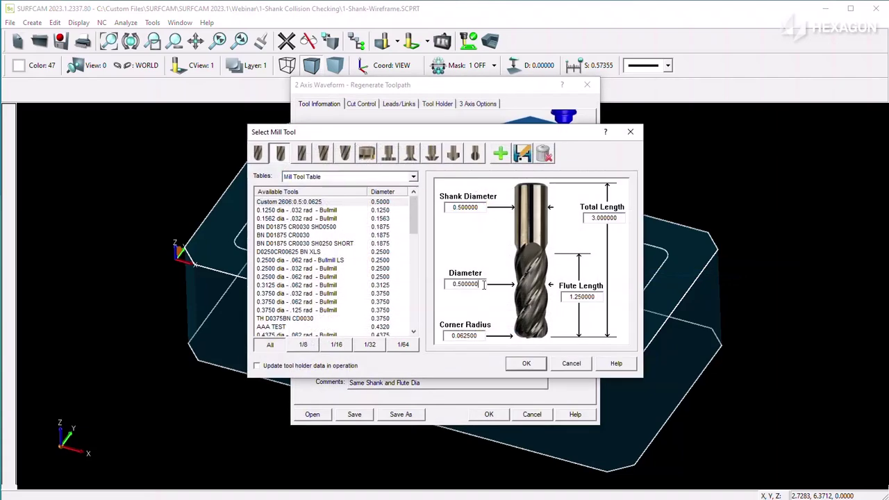
drag(483, 284, 451, 284)
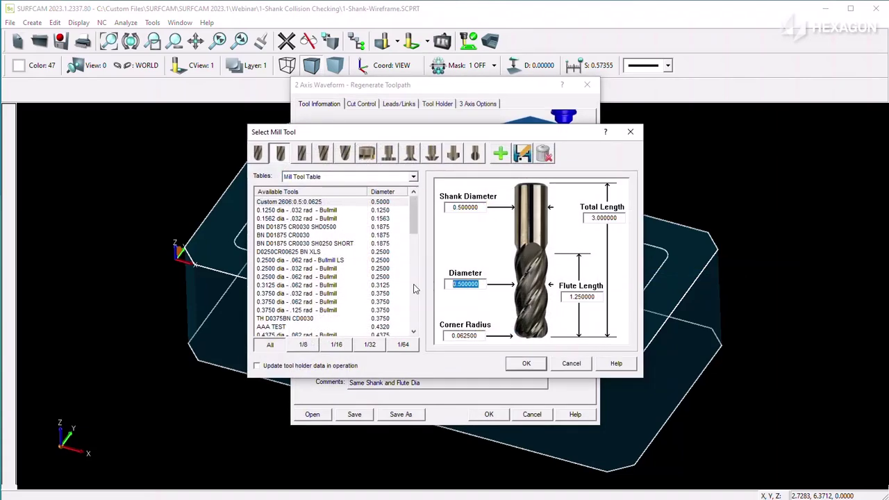
click(571, 366)
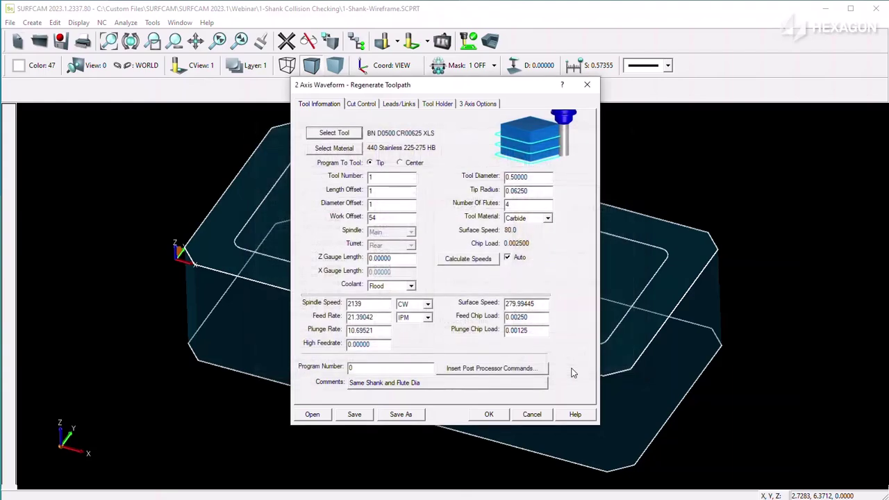
Check the XY shank clearance in the same operation's tool holder settings and leave the toolpath parameters without regenerating
click(438, 104)
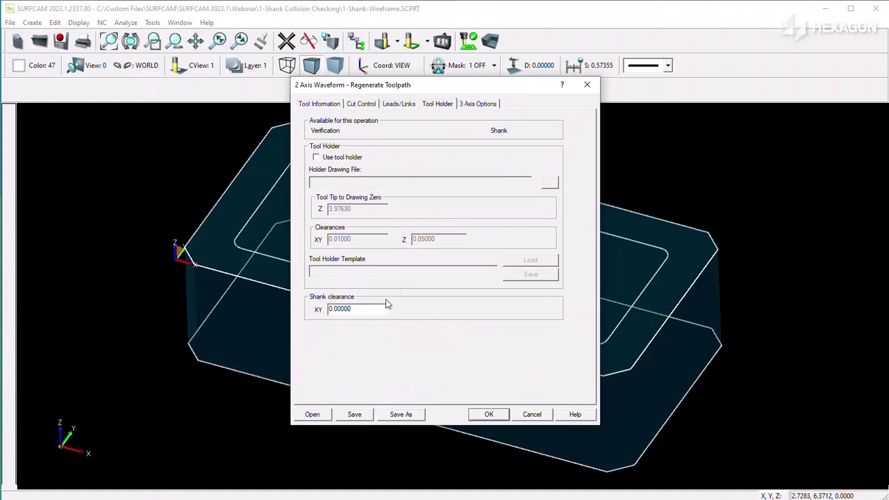
drag(382, 309, 294, 306)
click(533, 417)
Display the "Same Shank and Flute Dia" toolpath, open it for NC editing and show the tool at a point along the pocket's edge
click(357, 43)
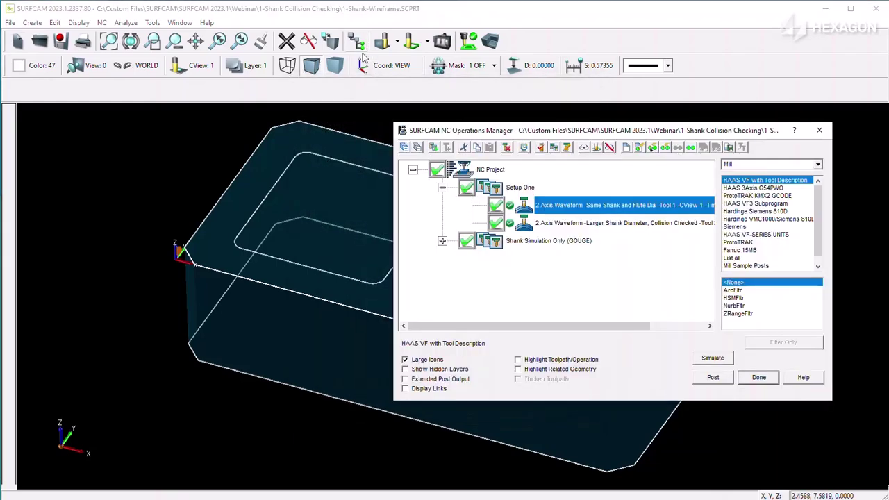
click(585, 147)
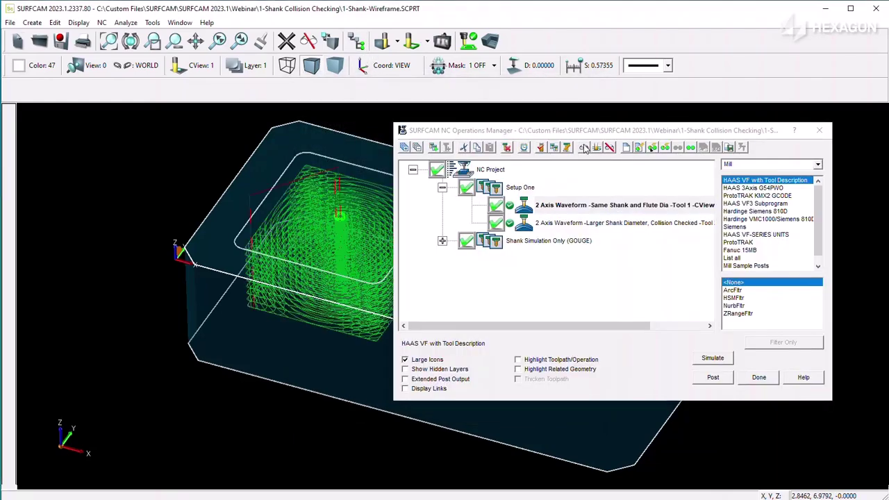
click(568, 148)
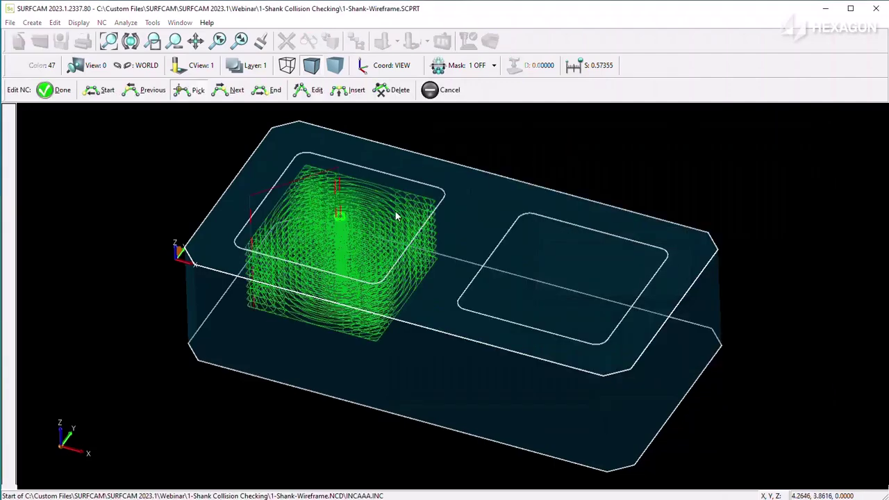
click(256, 266)
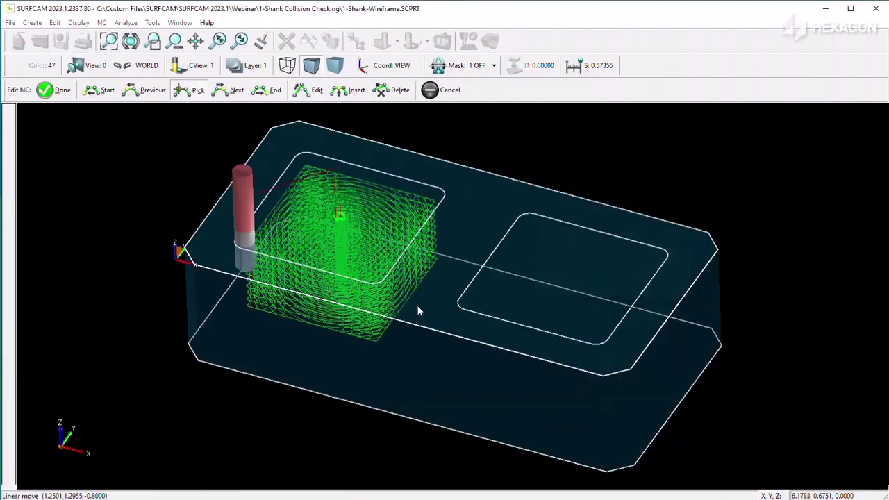
Inspect the tool and shank from the front at successively deeper passes of the first pocket, then cancel the NC edit
key(2)
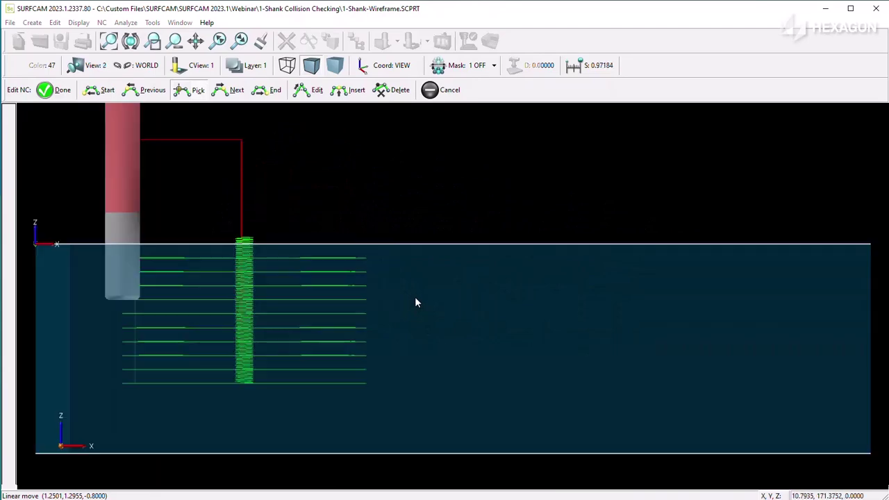
scroll(72, 306, up, 3)
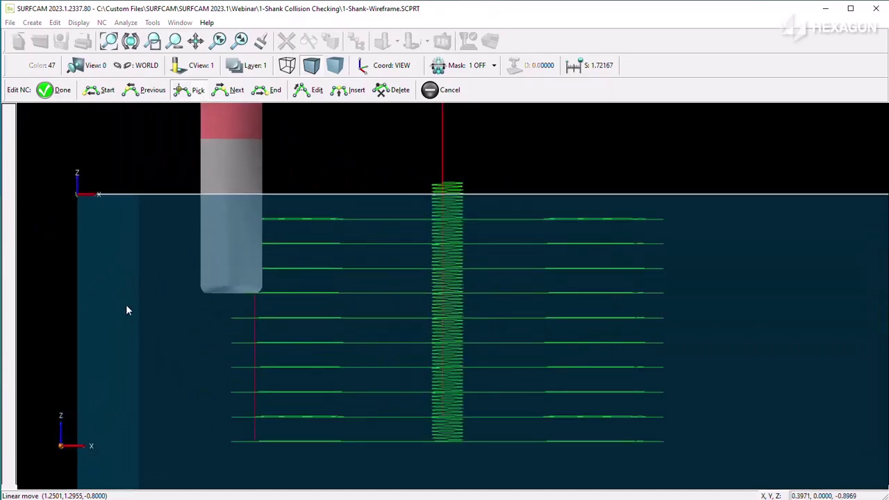
key(0)
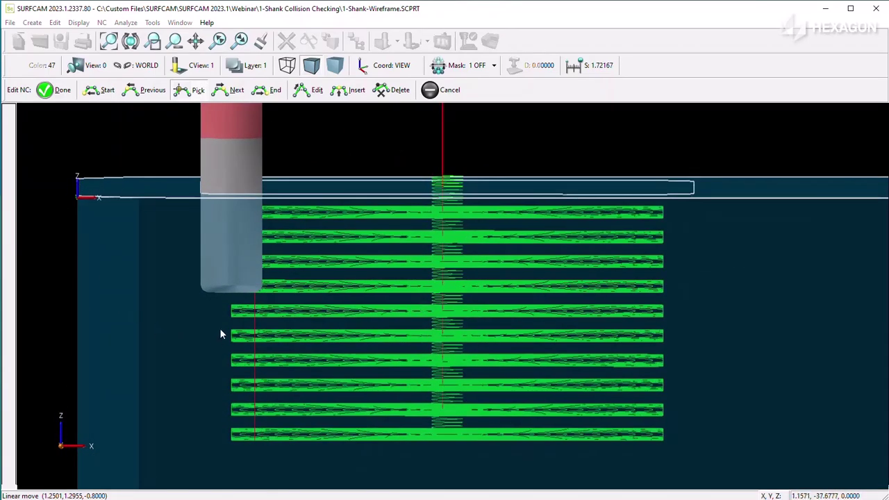
click(231, 319)
click(229, 337)
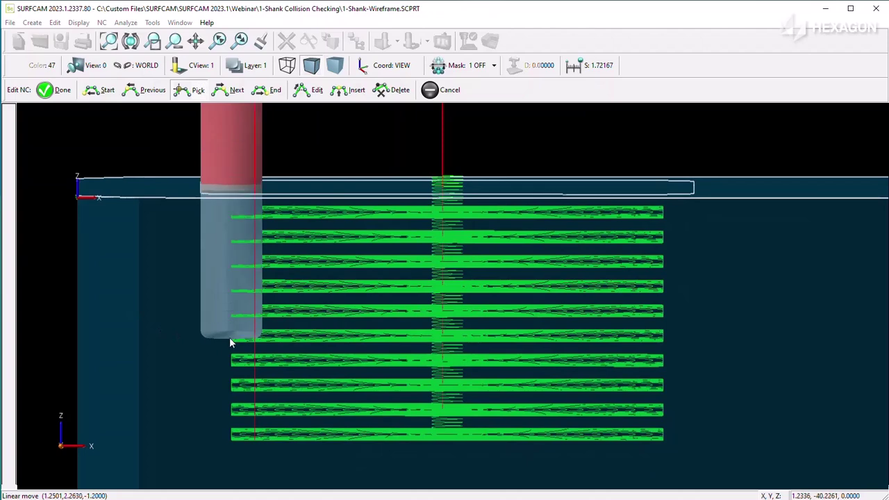
click(228, 366)
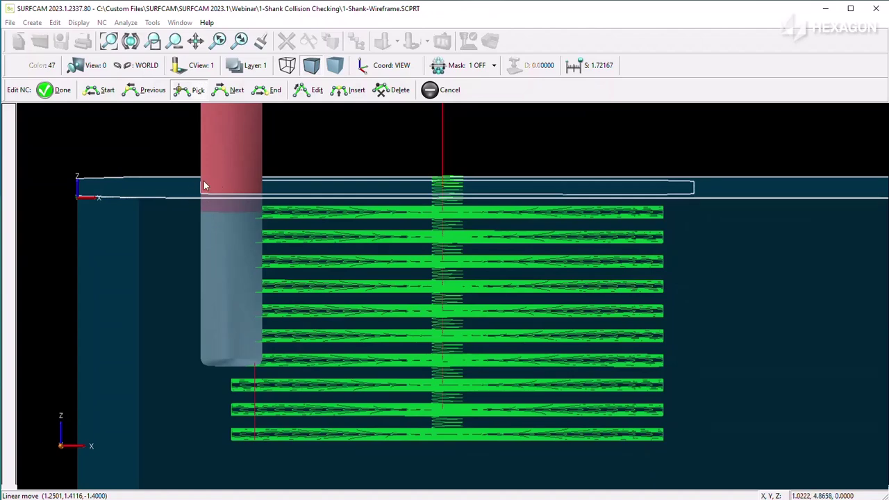
click(432, 91)
Check the shank and cutting diameters of the tool in the "Larger Shank Diameter, Collision Checked" Waveform operation, then cancel its parameters
click(360, 41)
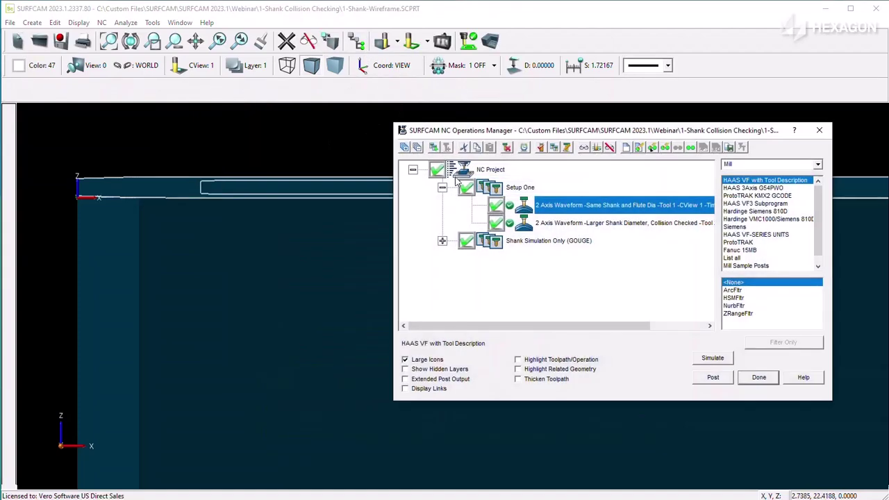
click(594, 224)
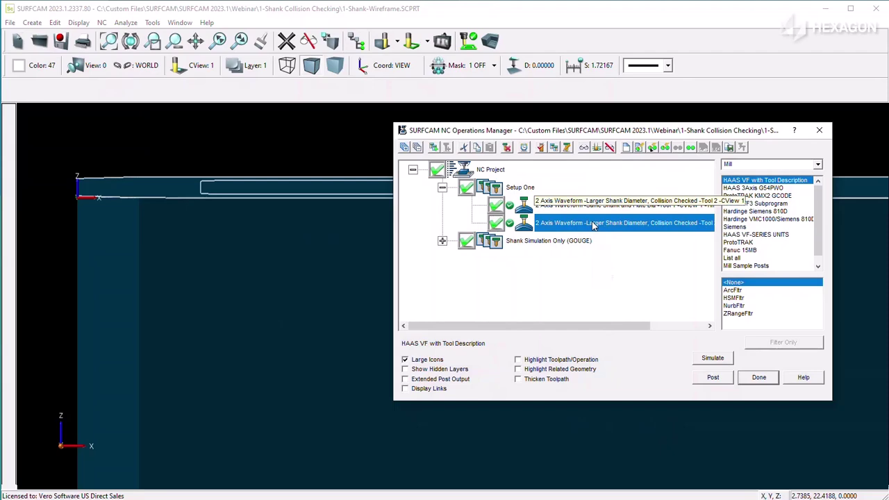
right_click(594, 226)
click(650, 289)
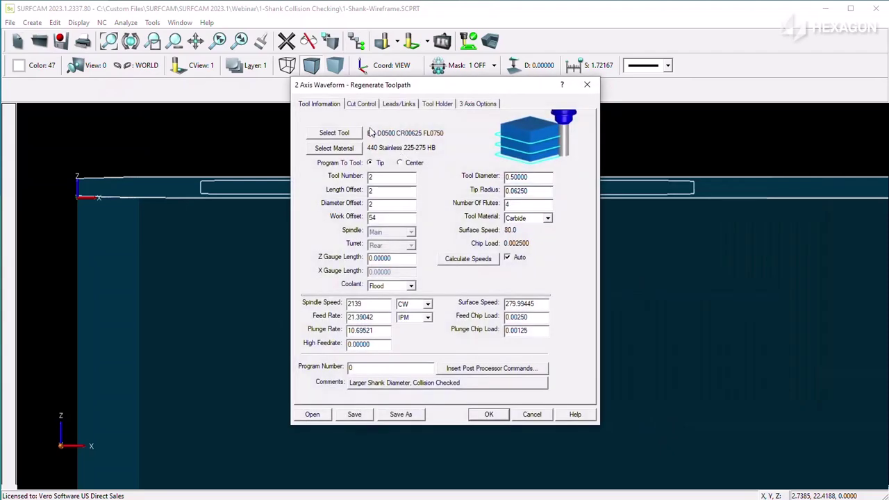
click(329, 132)
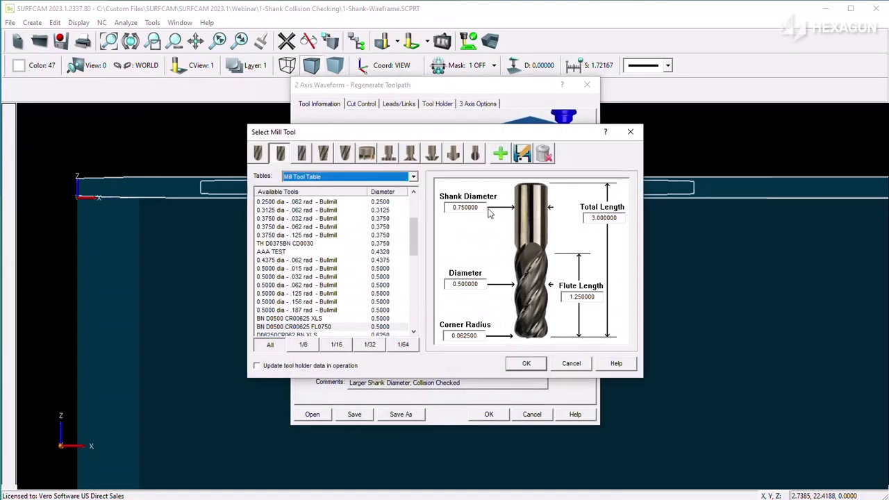
click(483, 208)
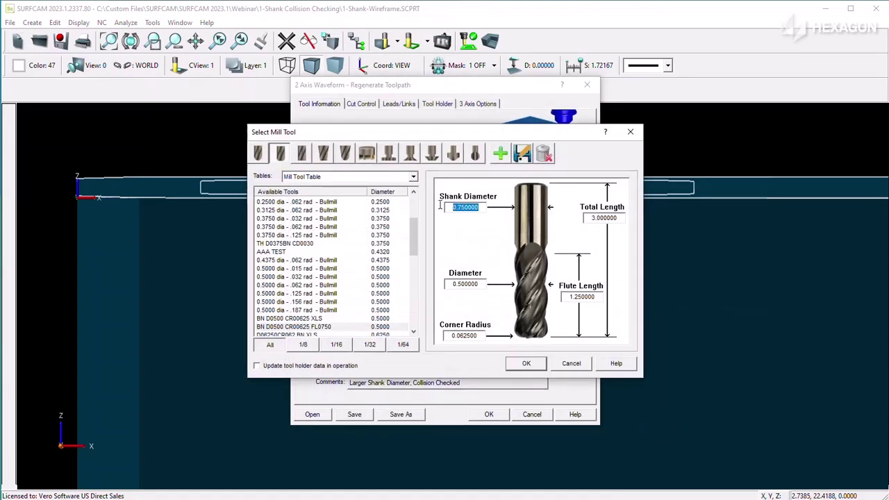
click(480, 284)
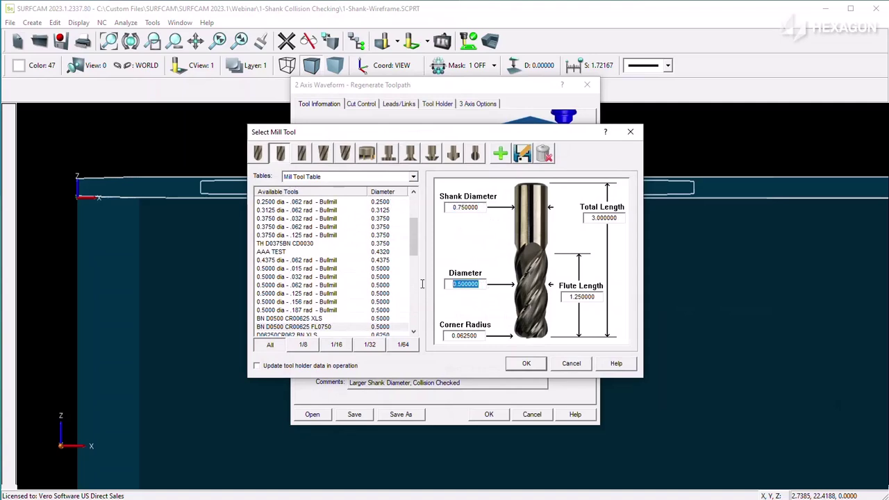
click(573, 364)
click(536, 415)
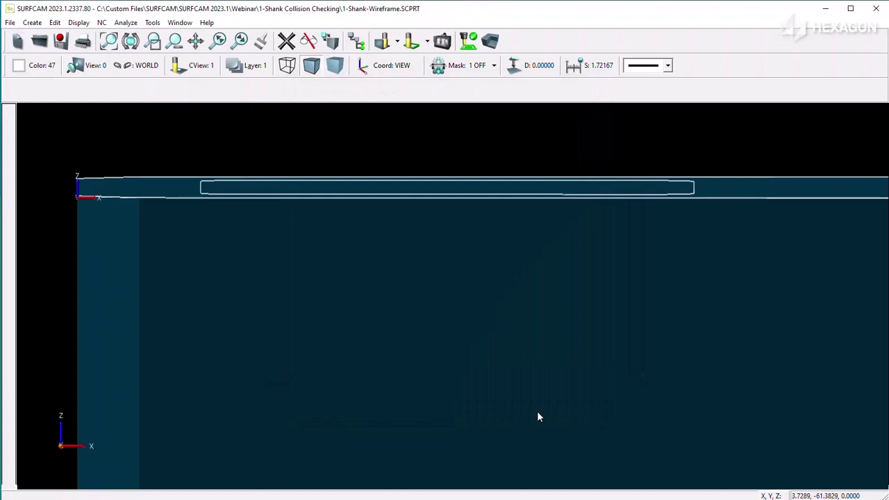
Open the "Larger Shank Diameter, Collision Checked" toolpath for NC editing and inspect the tool and shank at its five upper passes
click(357, 42)
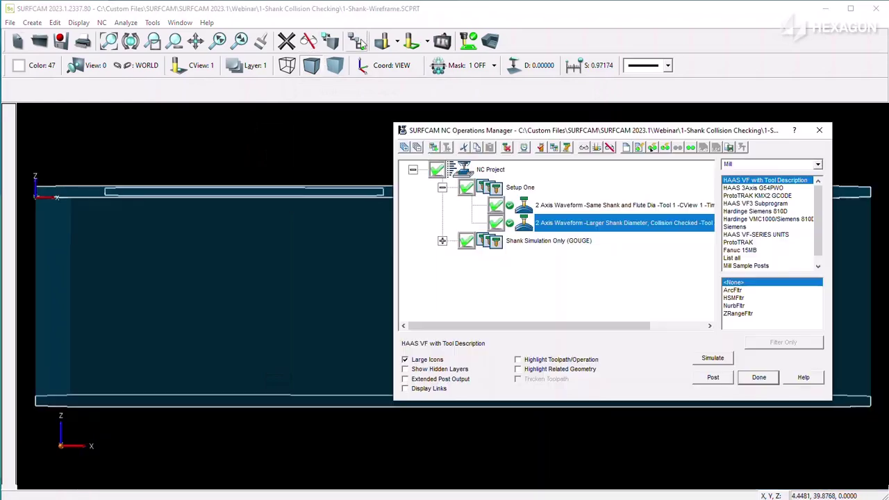
click(567, 147)
click(541, 214)
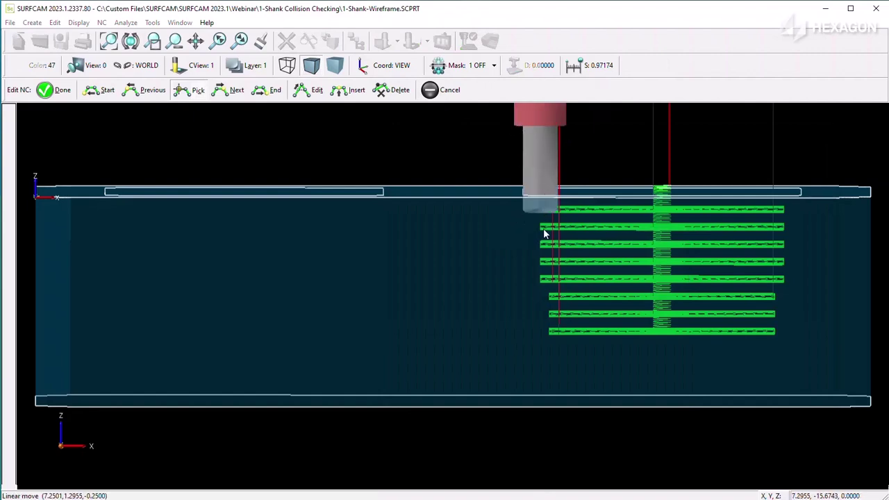
click(540, 228)
click(538, 243)
click(539, 262)
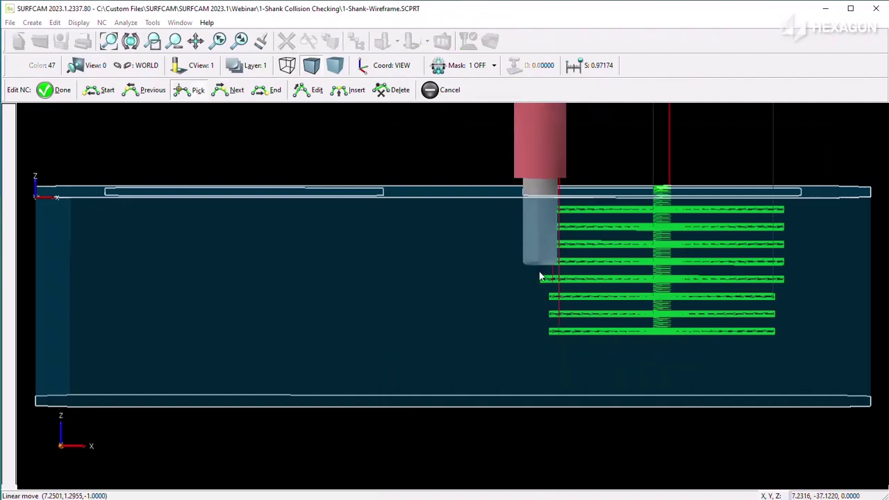
click(540, 277)
Inspect the shank's position against the pocket wall at the three deepest, narrower passes, then cancel the NC edit
click(550, 305)
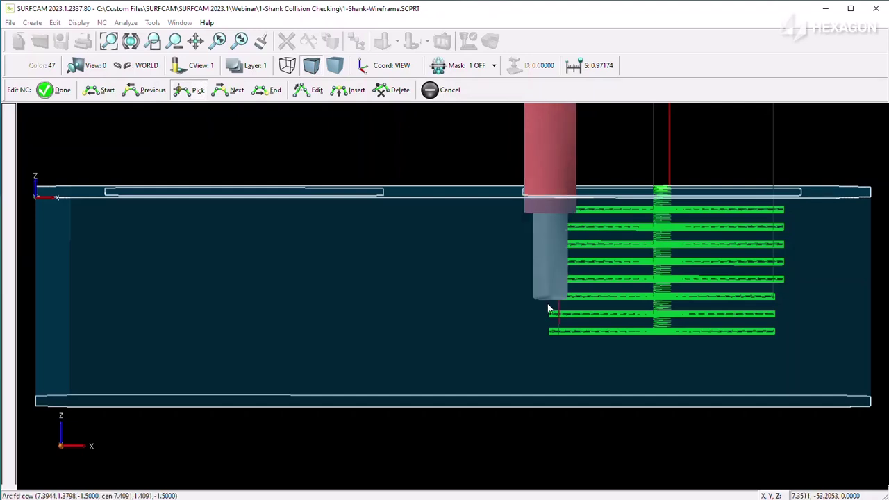
click(548, 309)
click(548, 331)
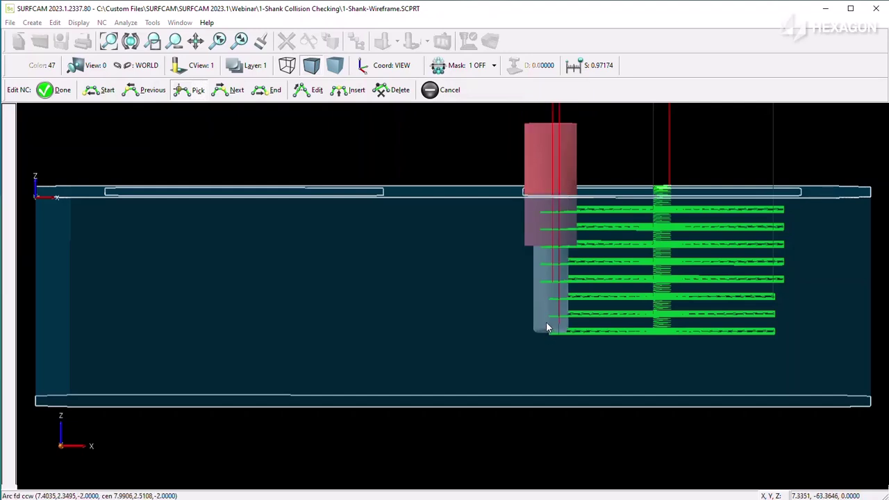
click(550, 331)
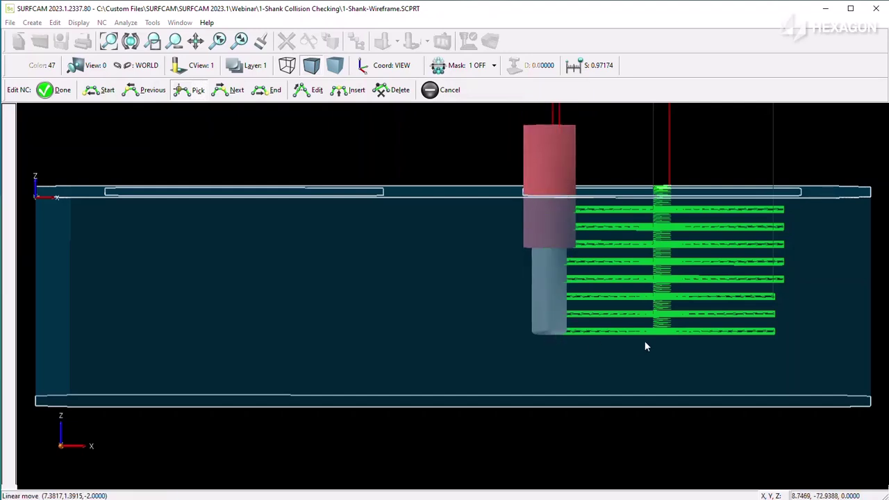
click(450, 91)
Regenerate the "Larger Shank Diameter, Collision Checked" Waveform toolpath with its original geometry and an XY shank clearance of 0.1
click(364, 43)
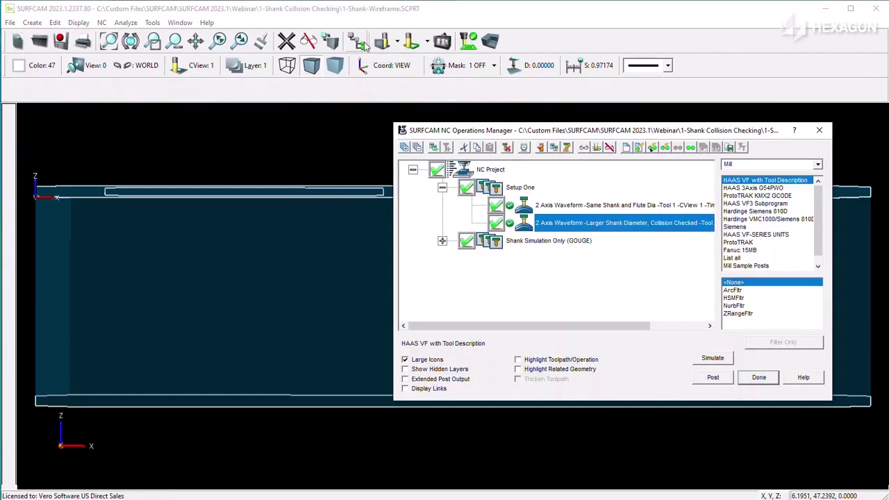
right_click(548, 227)
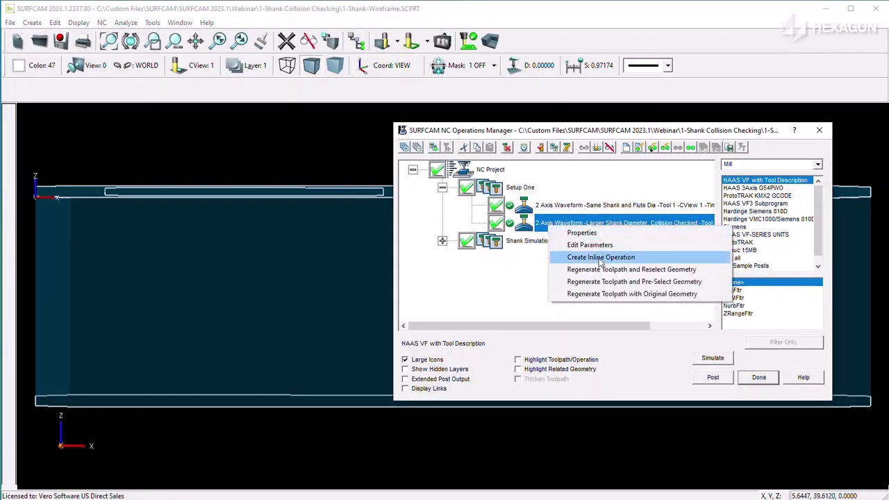
click(593, 293)
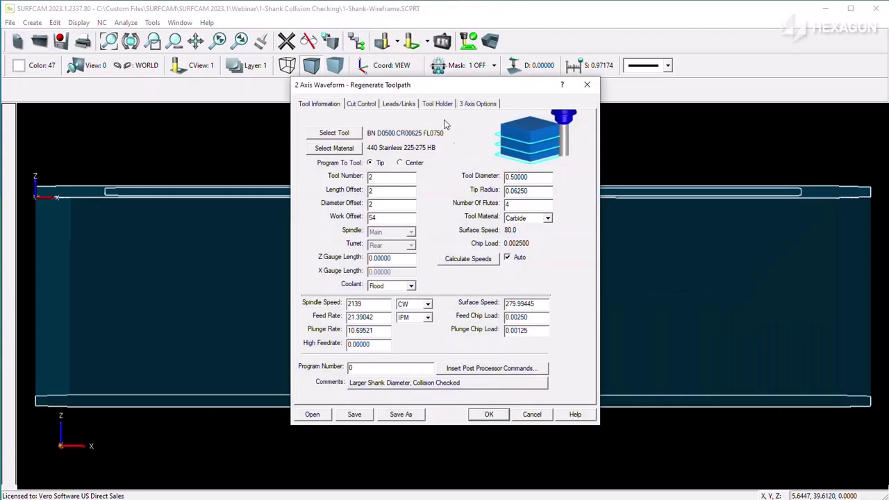
click(439, 104)
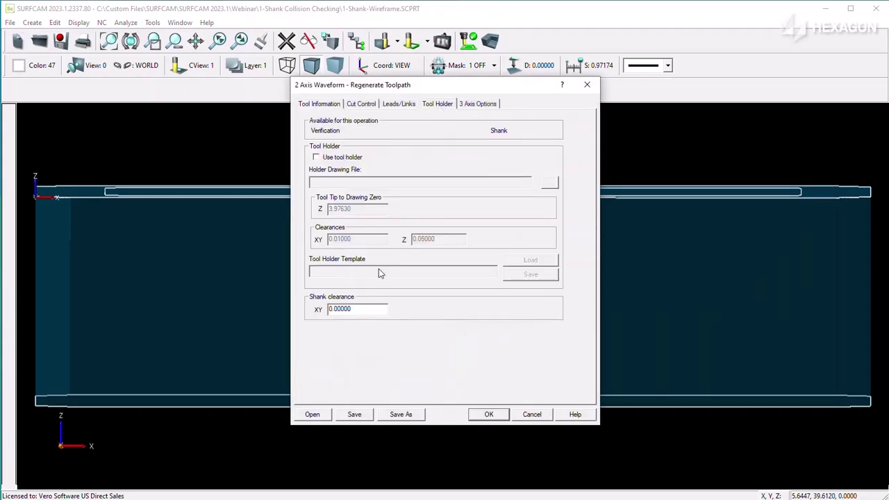
drag(369, 308, 278, 312)
text(0.1)
click(487, 415)
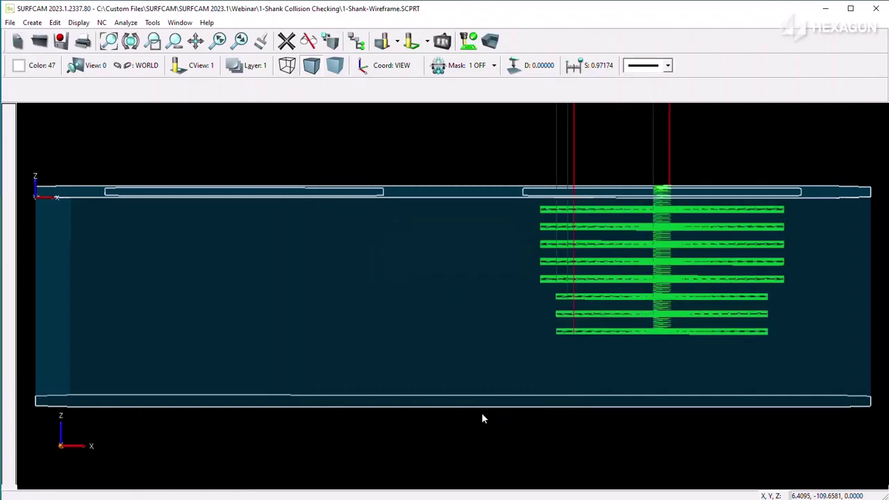
Open the regenerated larger-shank Waveform toolpath for NC editing and inspect the shank's clearance from the pocket wall at the deeper, narrower passes
click(357, 43)
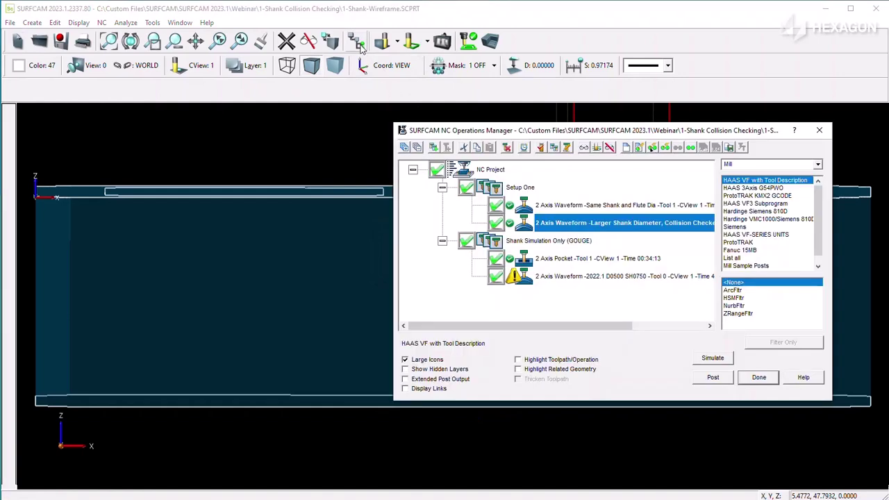
click(567, 148)
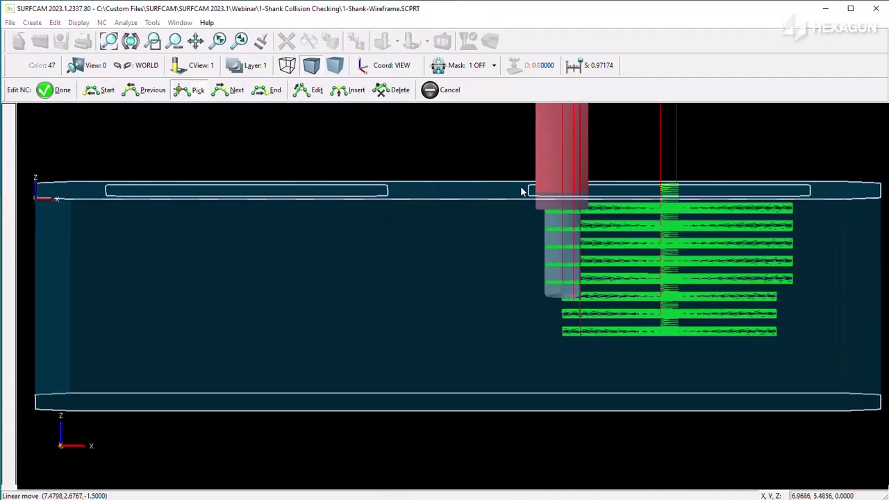
key(Up)
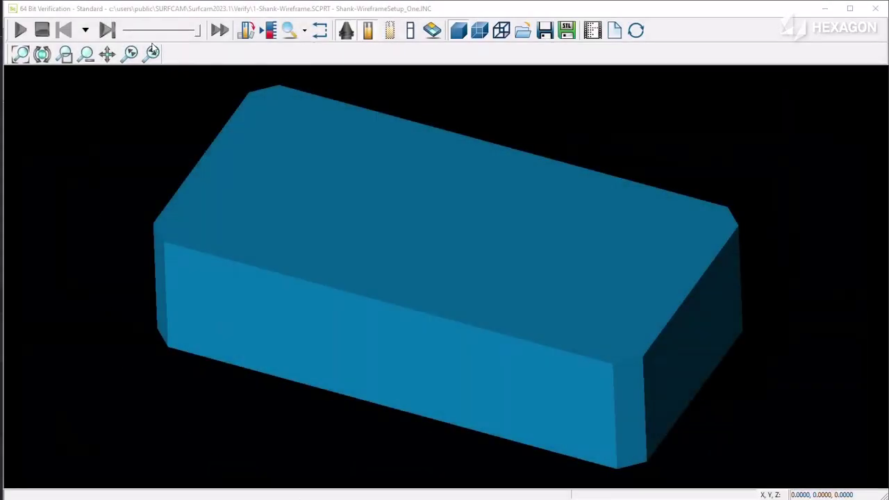
Run the Setup One verification, pausing to examine the first pocket's walls before continuing through the second pocket
click(20, 30)
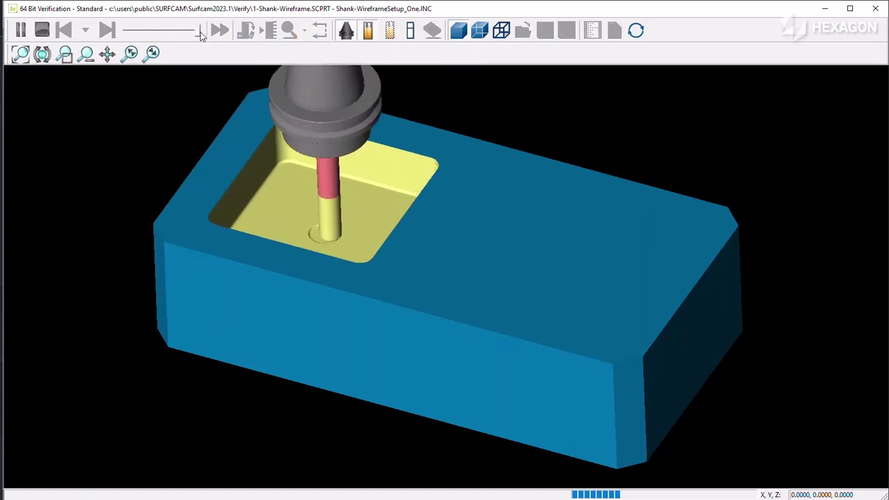
click(20, 31)
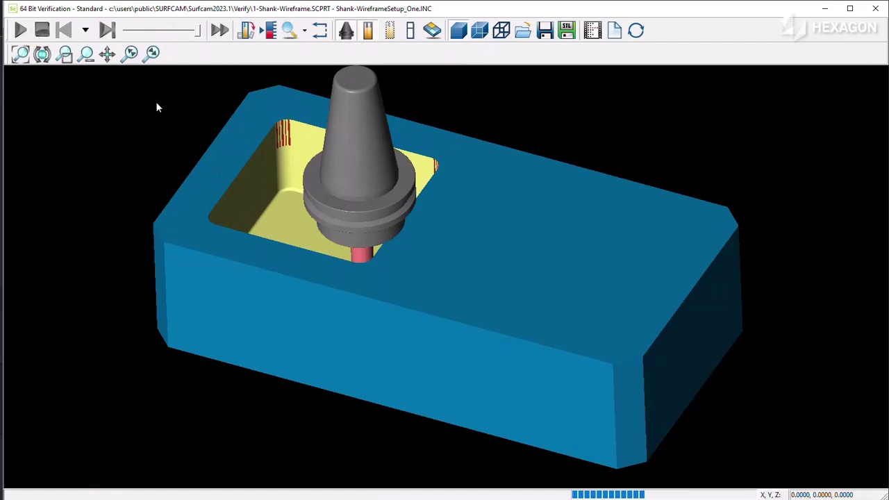
click(22, 30)
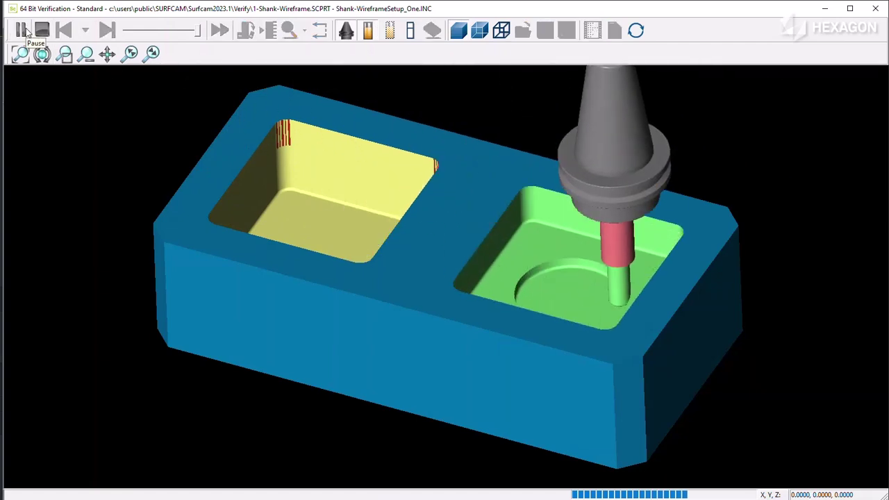
click(22, 31)
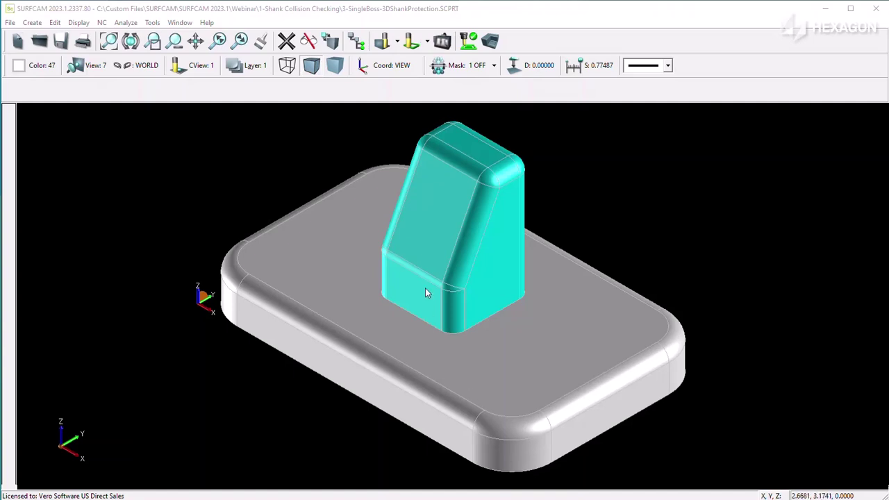
Open the "Same Diameter, Shank and Flute" Z Finish operation for regeneration with original geometry and check its tool's shank and cutting diameters
click(355, 41)
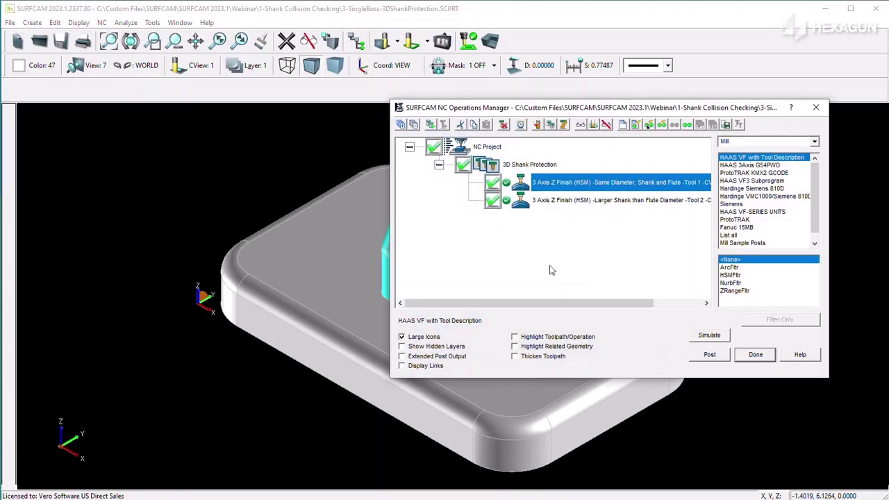
right_click(562, 182)
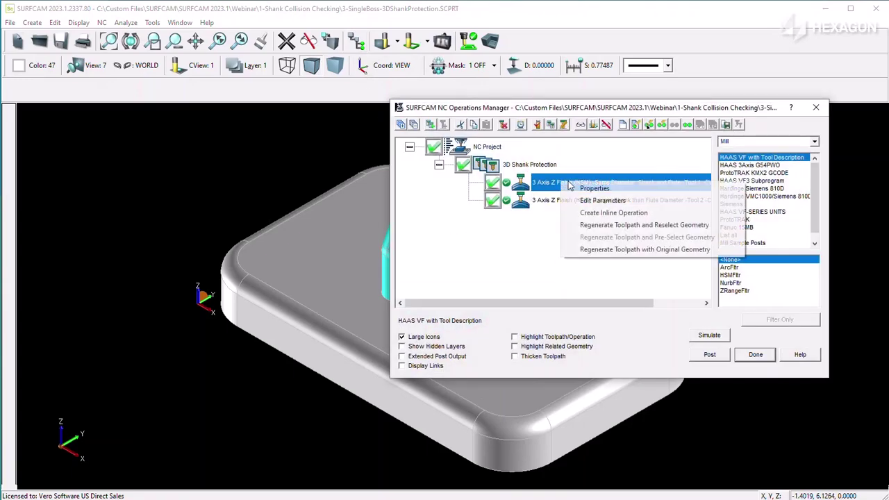
click(620, 251)
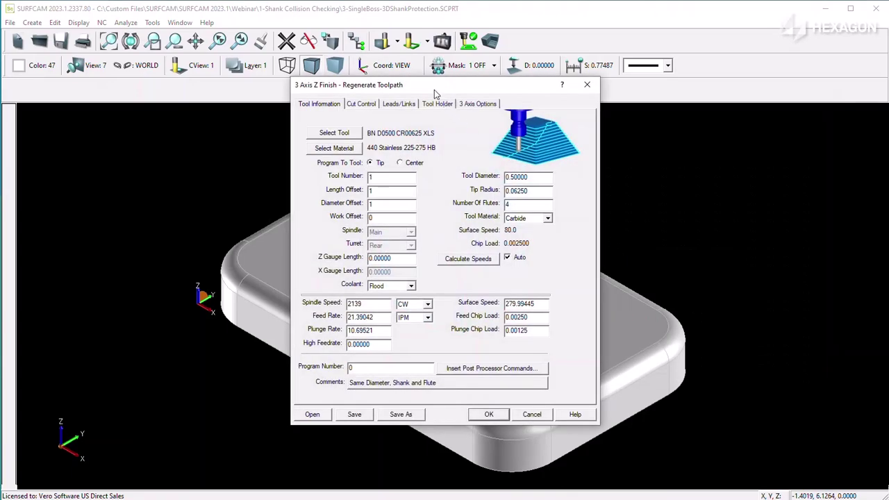
drag(435, 91, 702, 120)
click(611, 163)
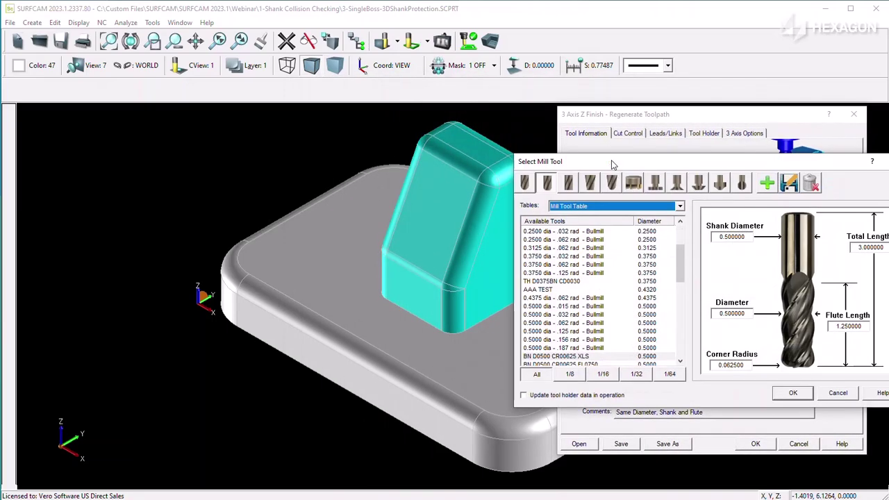
double_click(735, 236)
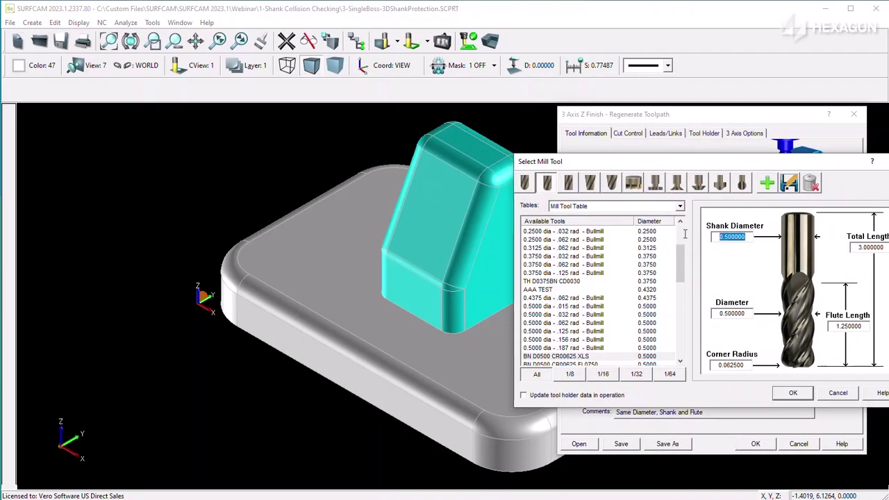
double_click(733, 314)
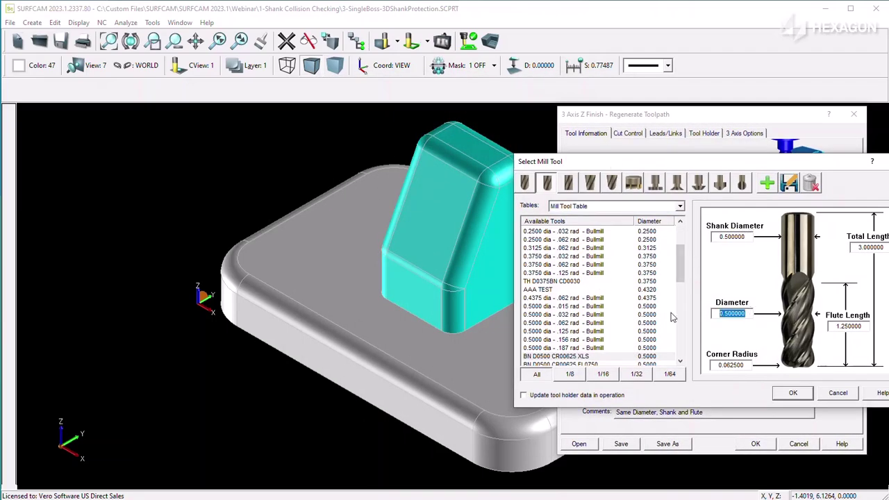
click(802, 392)
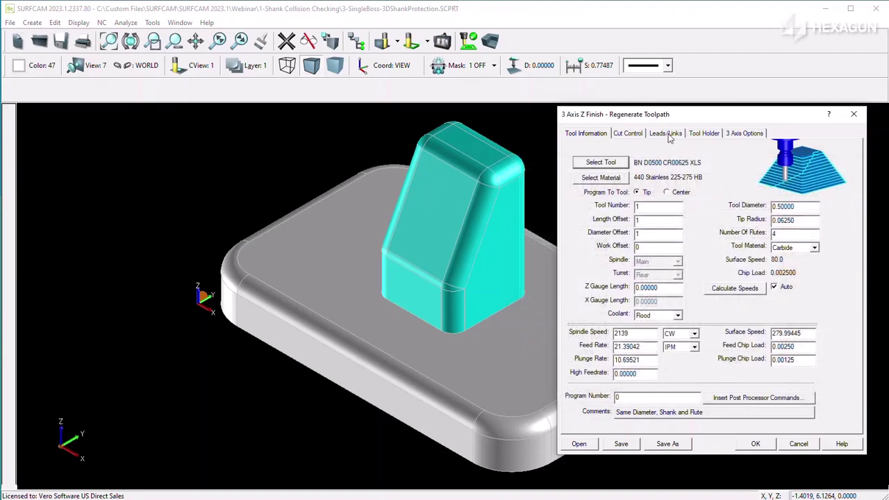
Check the XY shank clearance of the same-diameter Z Finish operation, then cancel the regeneration
click(702, 133)
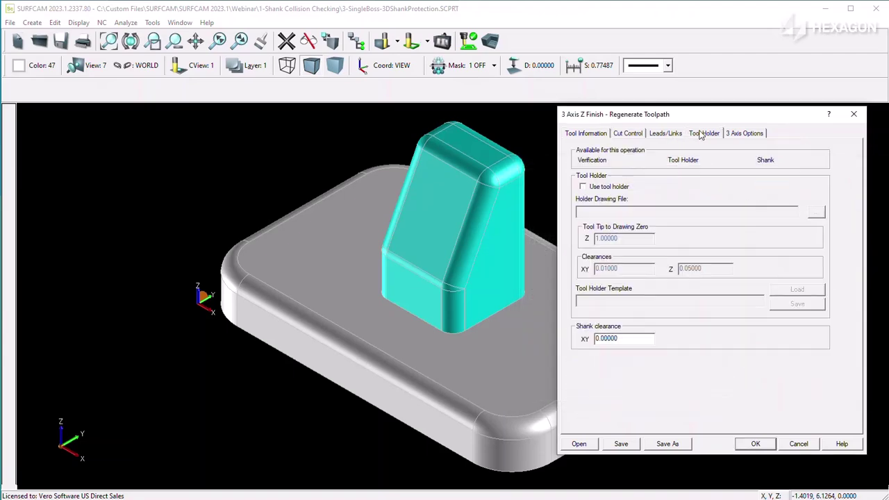
double_click(627, 338)
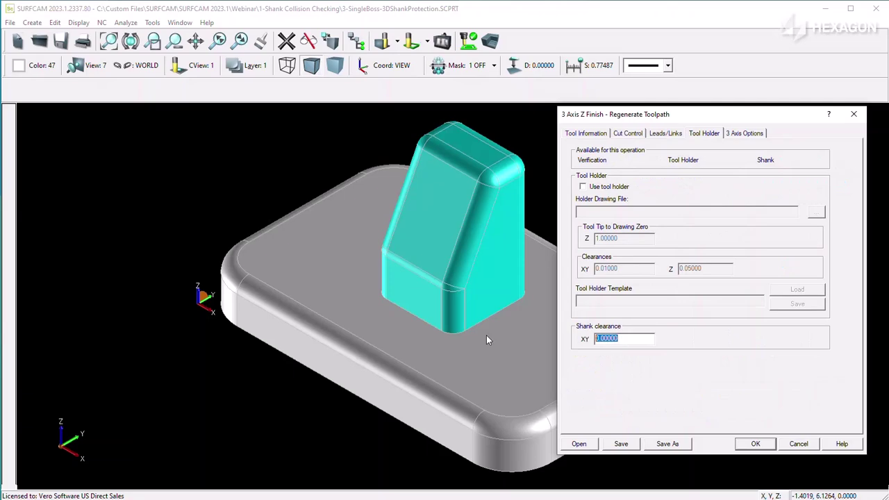
click(798, 445)
Open the "Same Diameter, Shank and Flute" Z Finish toolpath for NC editing and inspect the tool beside the top of the boss from the front
click(357, 41)
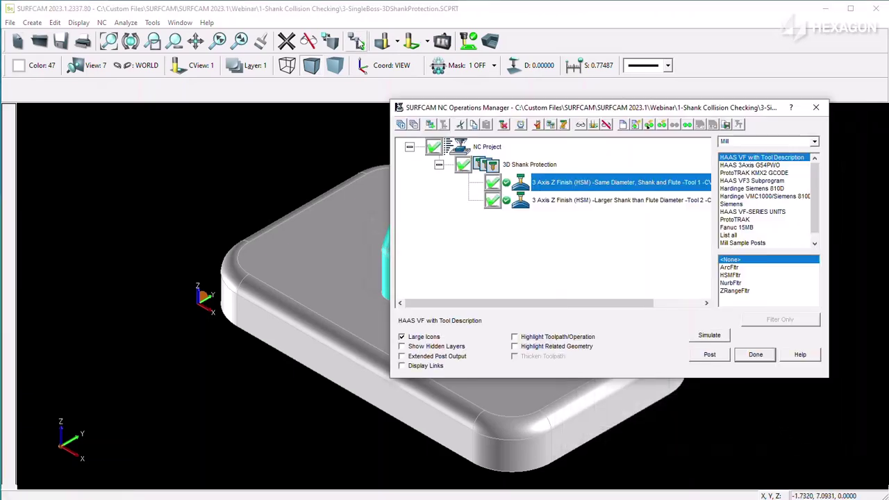
click(583, 125)
click(564, 127)
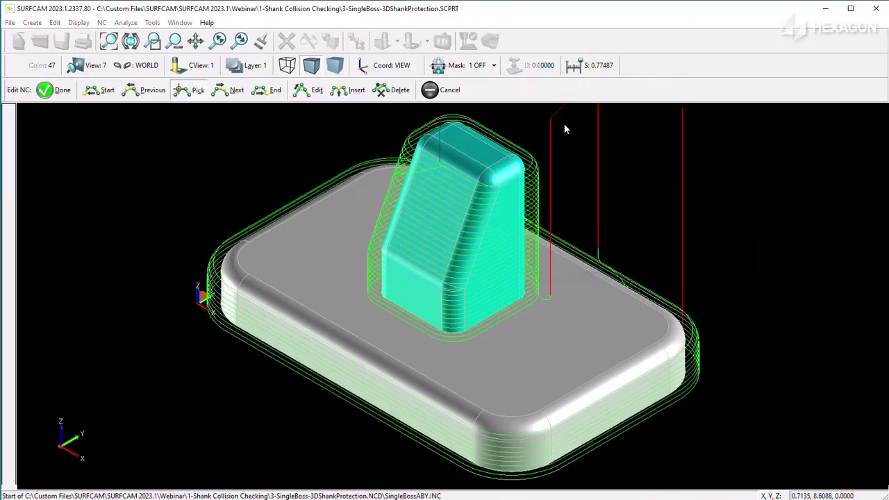
click(535, 182)
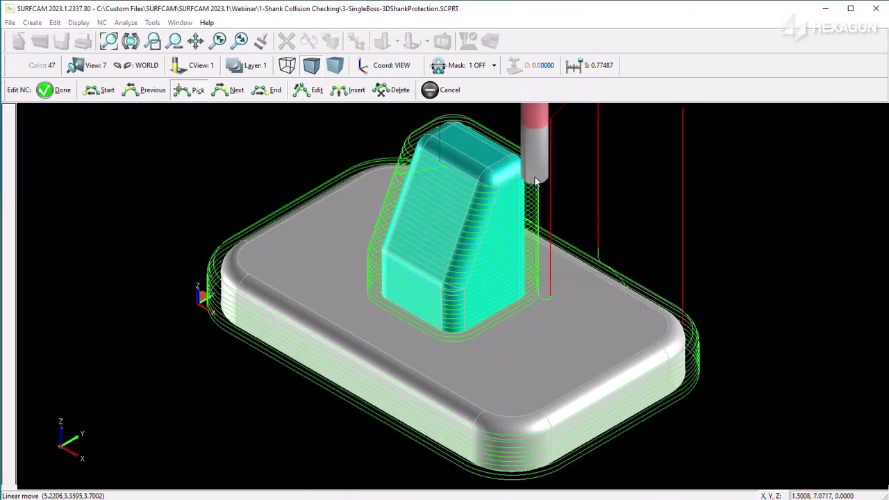
key(Up)
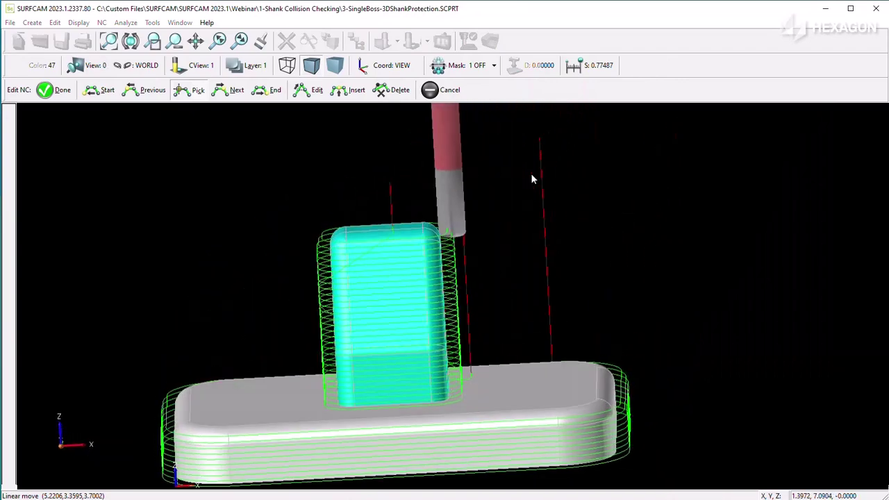
key(Up)
Inspect the tool and shank against the boss's side wall at deeper passes, then cancel the NC edit
drag(531, 179, 533, 280)
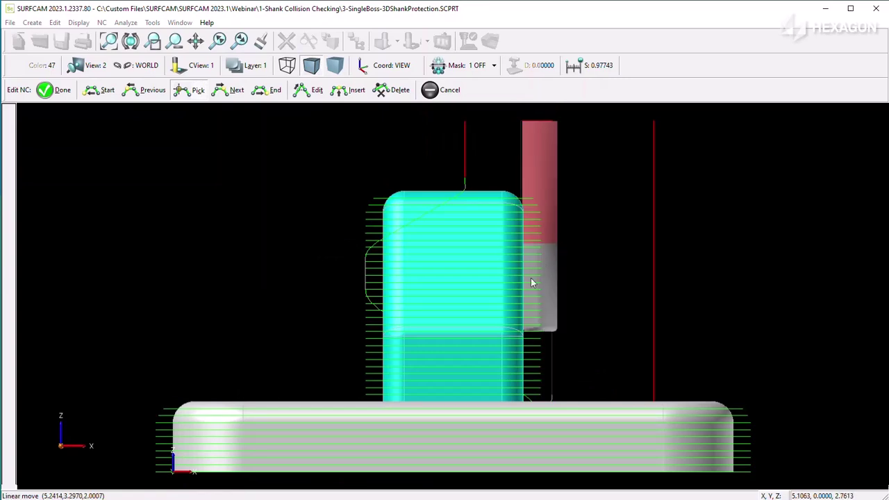
scroll(535, 338, up, 2)
scroll(529, 321, up, 3)
key(Down)
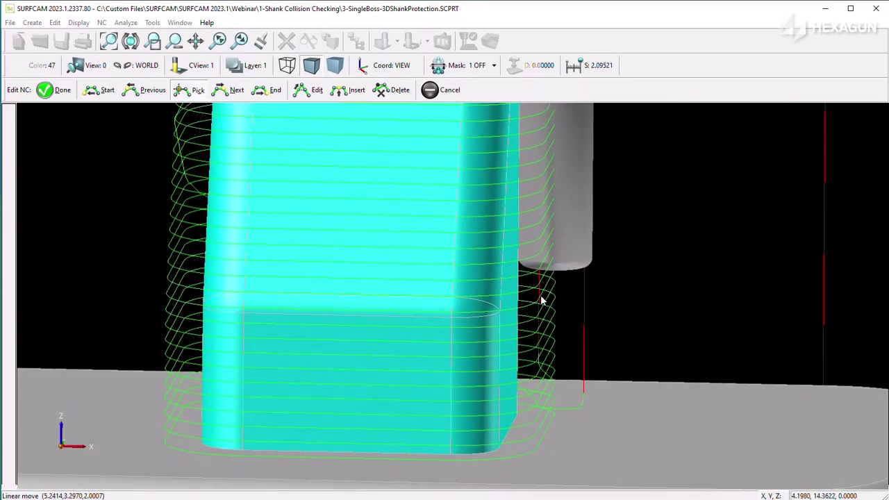
key(Up)
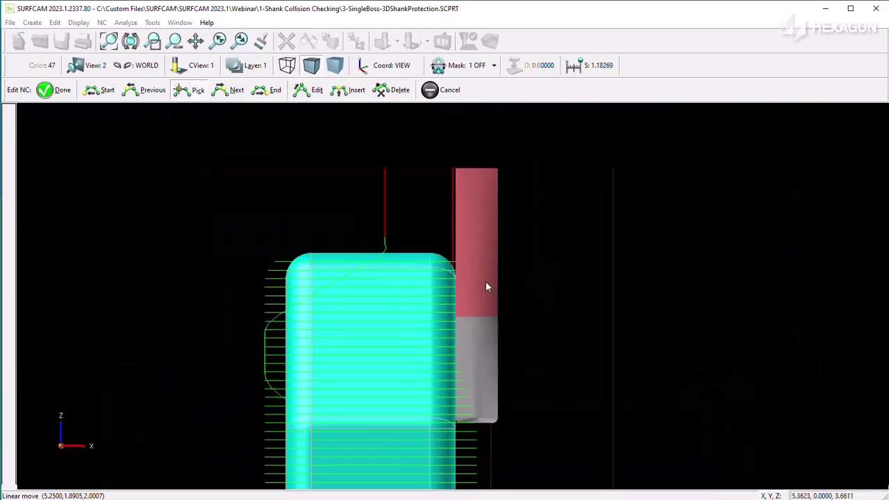
click(432, 91)
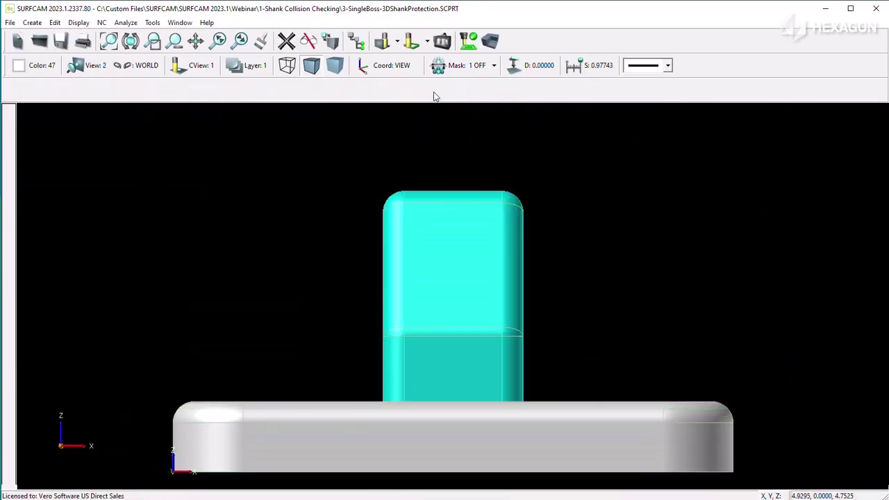
Open the "Larger Shank than Flute Diameter" Z Finish operation for regeneration with original geometry and check its tool's shank and cutting diameters
click(353, 35)
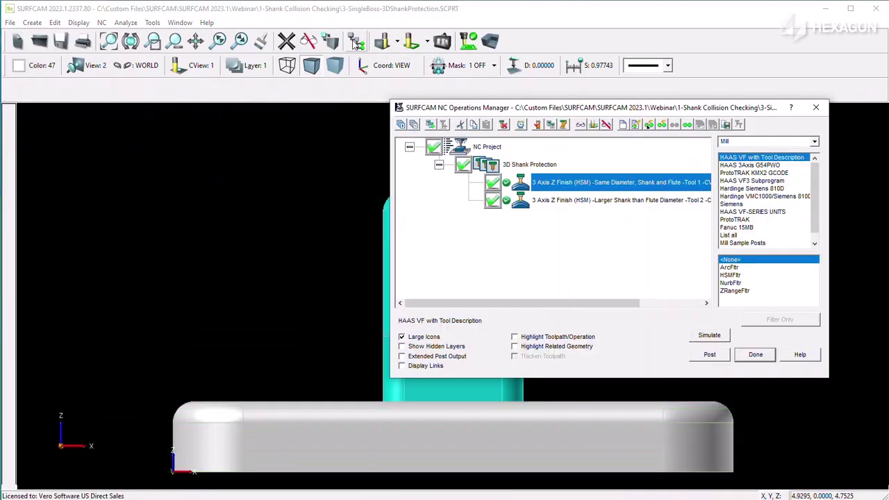
right_click(572, 203)
click(655, 271)
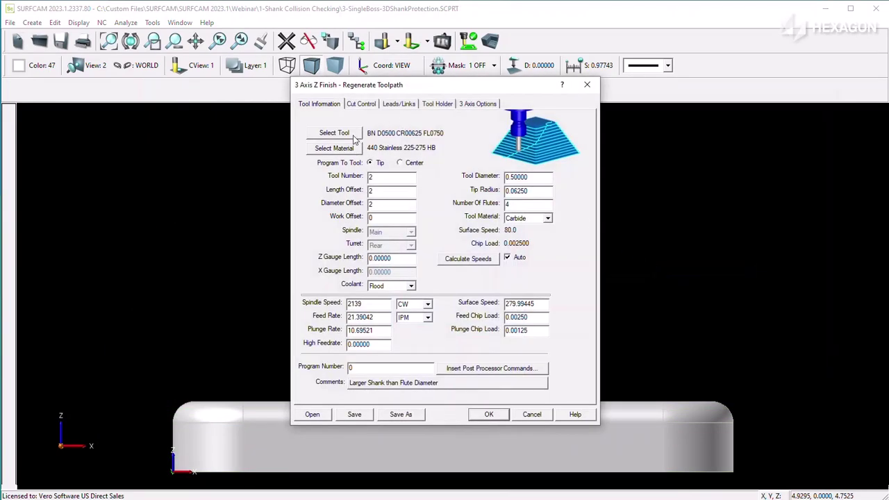
click(351, 134)
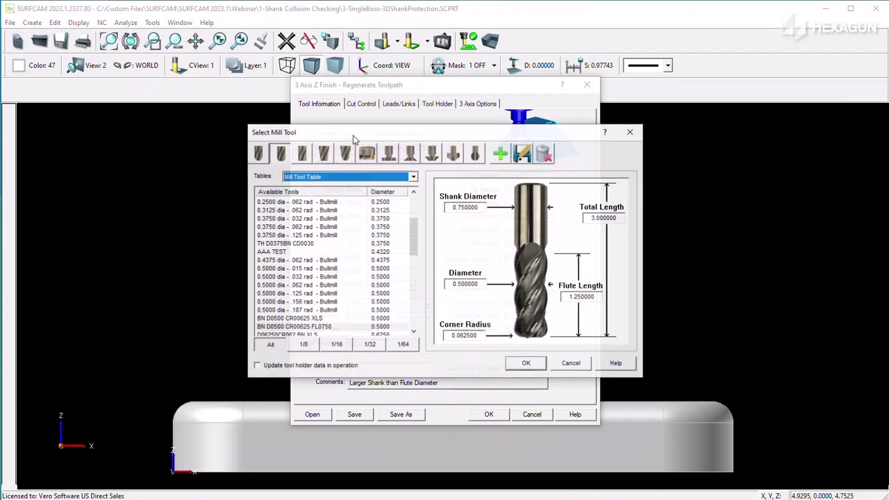
double_click(467, 207)
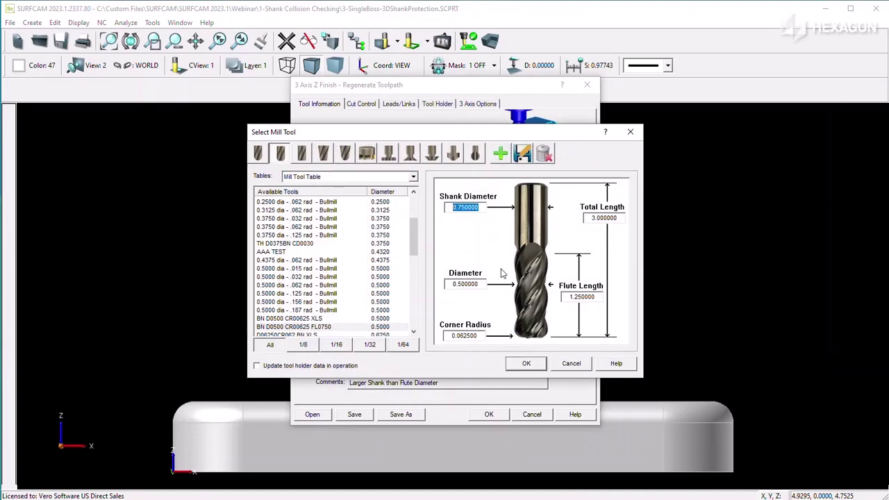
double_click(479, 283)
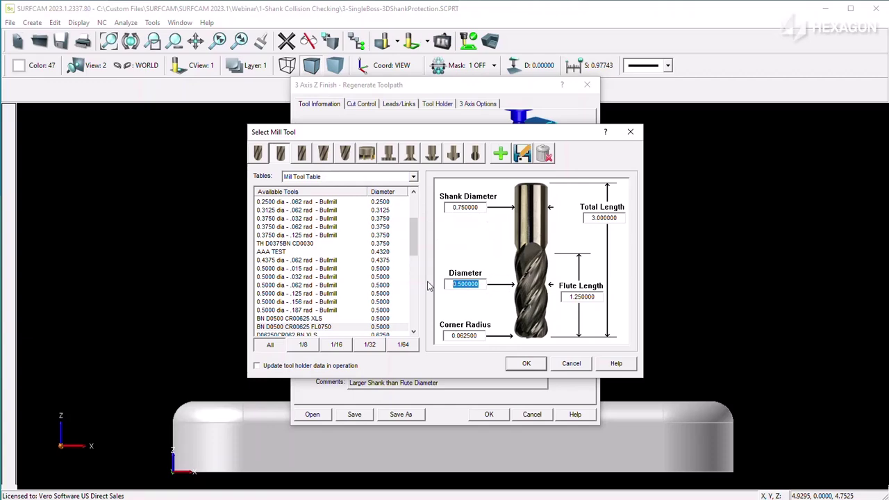
click(571, 364)
Check the XY shank clearance of the larger-shank Z Finish operation, then cancel the regeneration
click(438, 103)
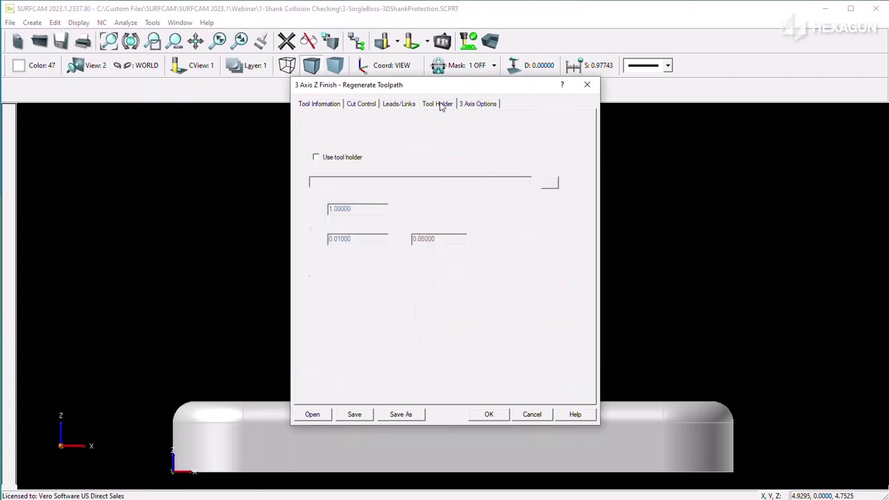
drag(360, 309, 238, 306)
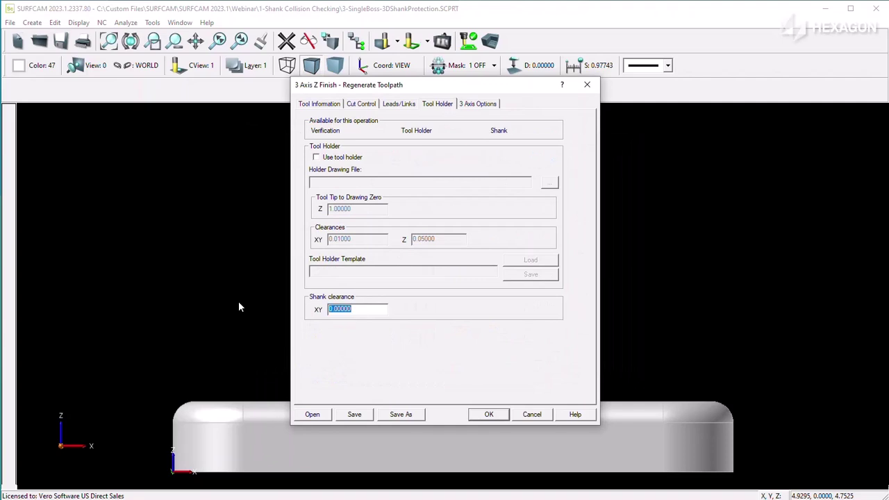
click(545, 417)
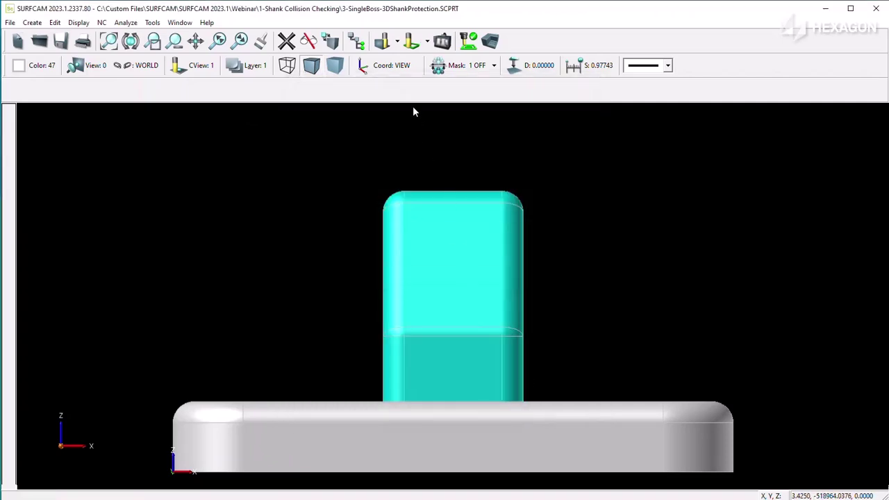
Open the "Larger Shank than Flute Diameter" toolpath for NC editing and inspect the shank against the boss's upper edge from the front
click(359, 43)
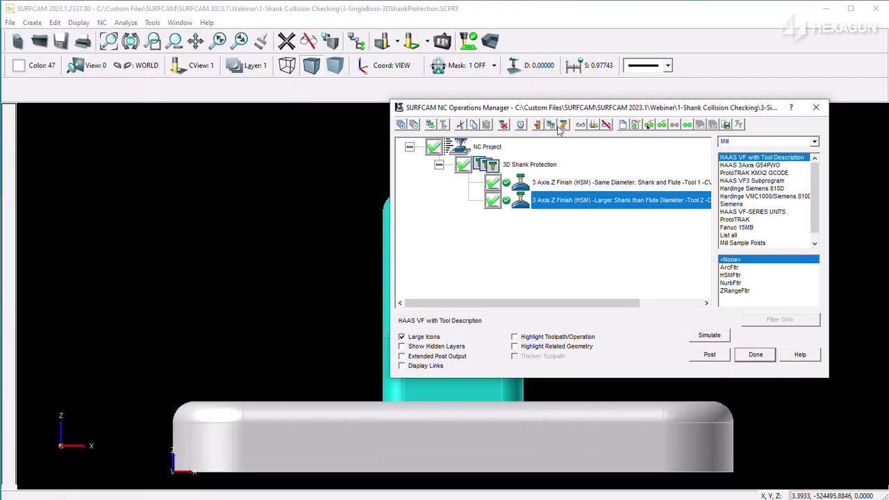
click(563, 125)
key(Up)
key(Up)
key(Up)
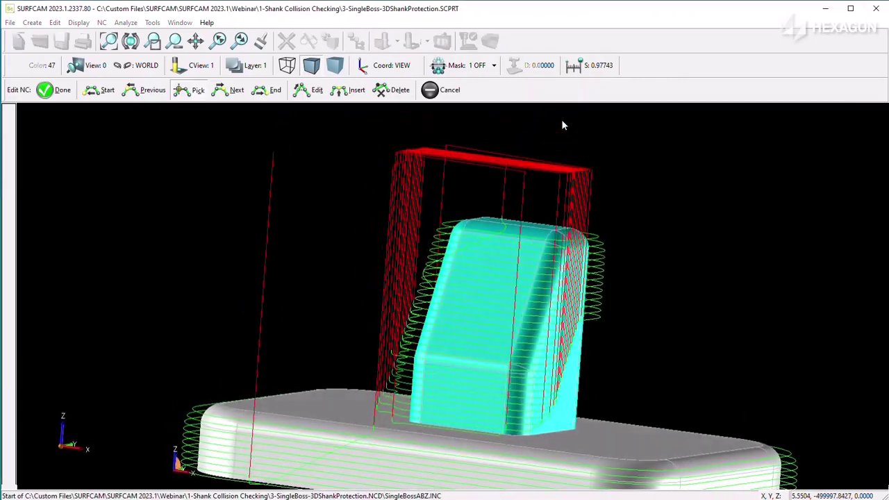
click(486, 257)
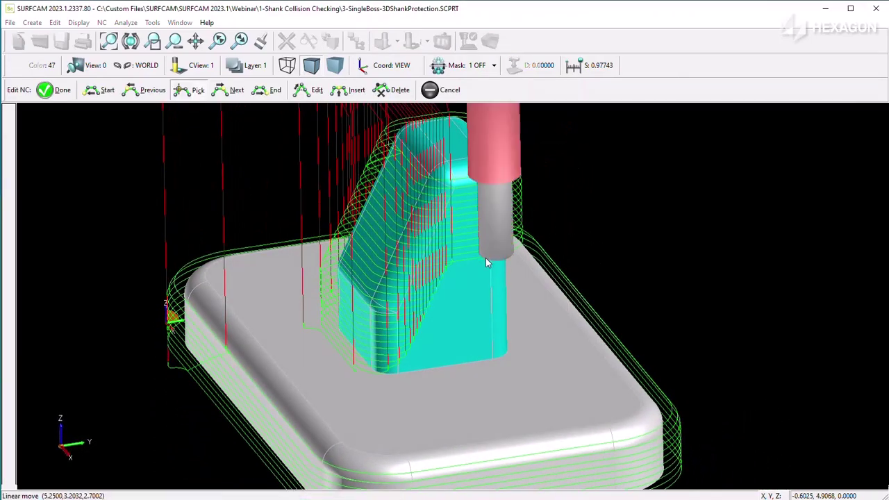
key(alt+2)
scroll(490, 249, up, 8)
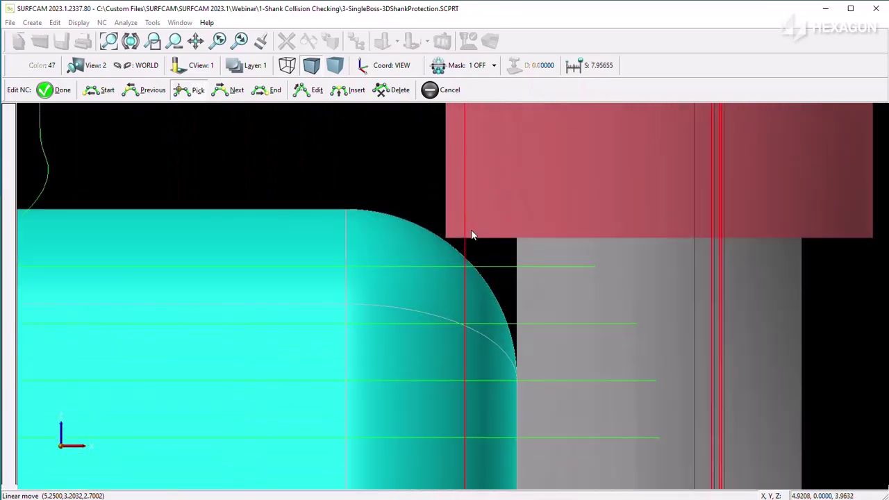
Examine the retracts along the boss's side wall and inspect the larger-shank tool at a plunge move there
key(Up)
key(Up)
key(Up)
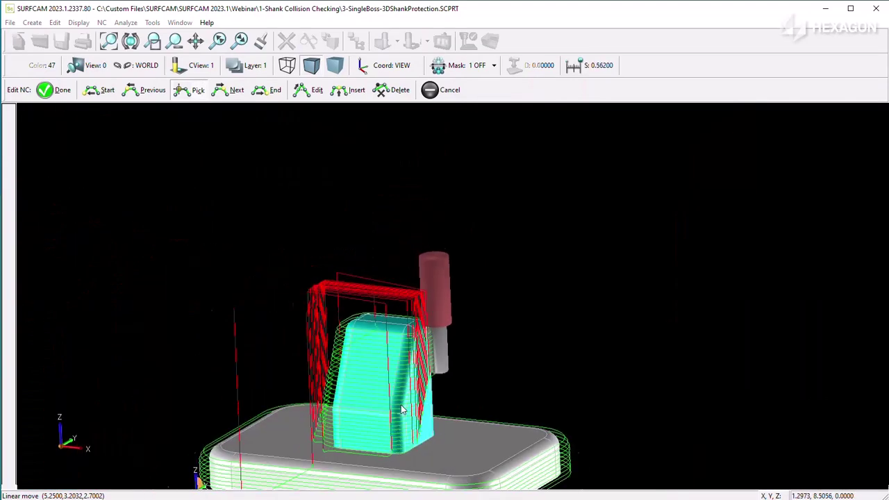
scroll(458, 314, up, 5)
scroll(423, 298, up, 2)
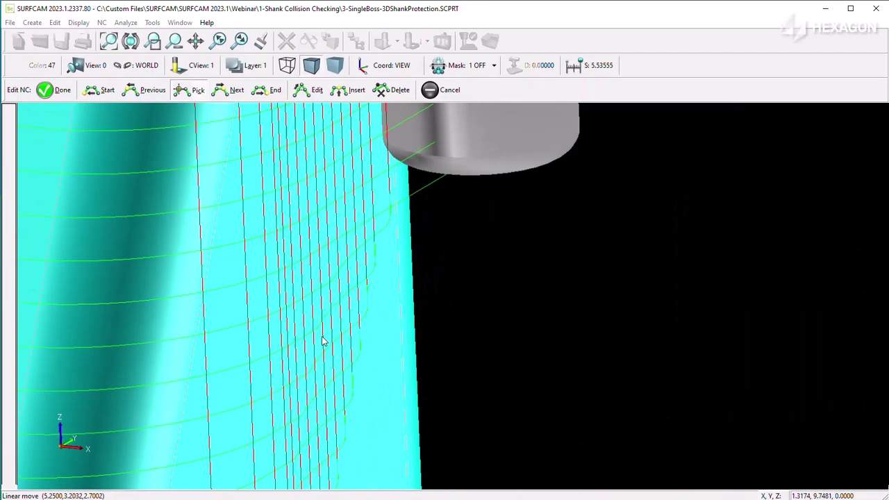
scroll(317, 334, down, 7)
scroll(252, 239, up, 4)
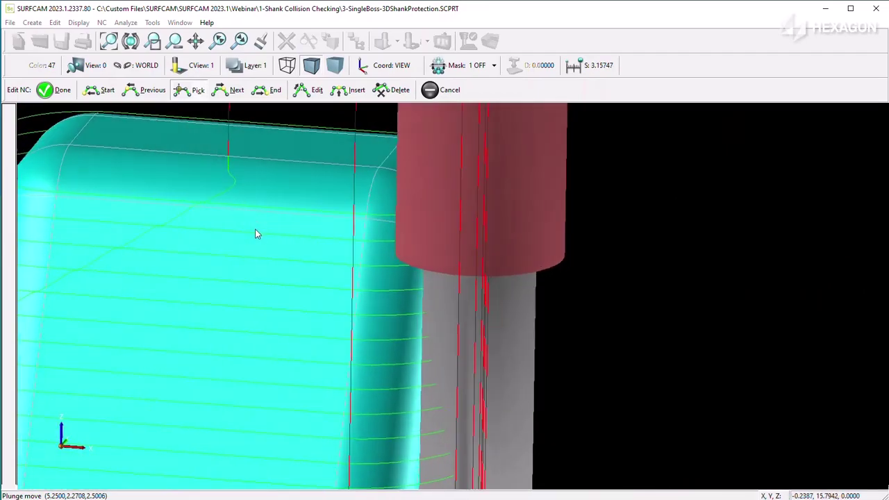
Review the larger-shank toolpath around the boss and base from several angles, then cancel the NC edit
key(Right)
key(Right)
key(Right)
key(Right)
key(Right)
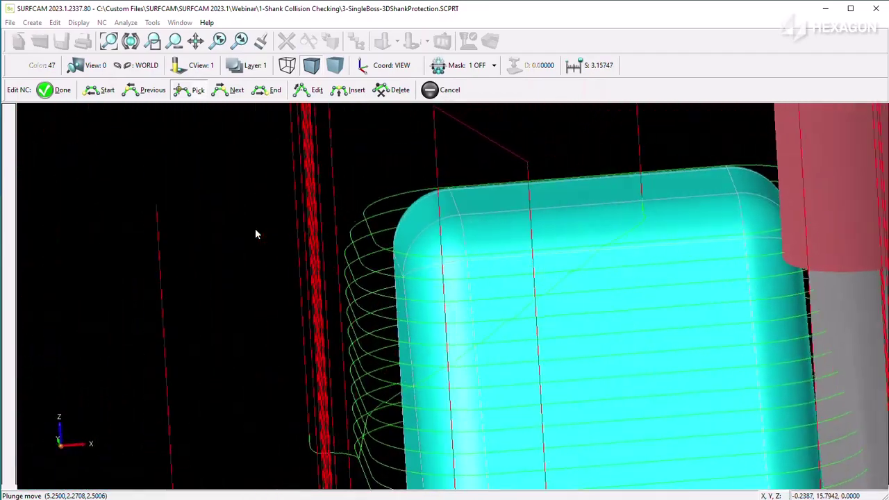
key(Up)
key(Up)
key(Up)
key(Up)
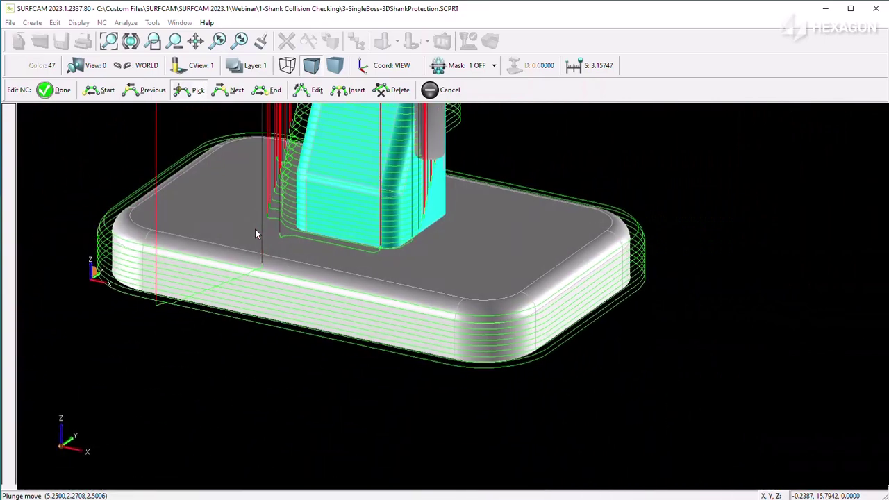
click(431, 91)
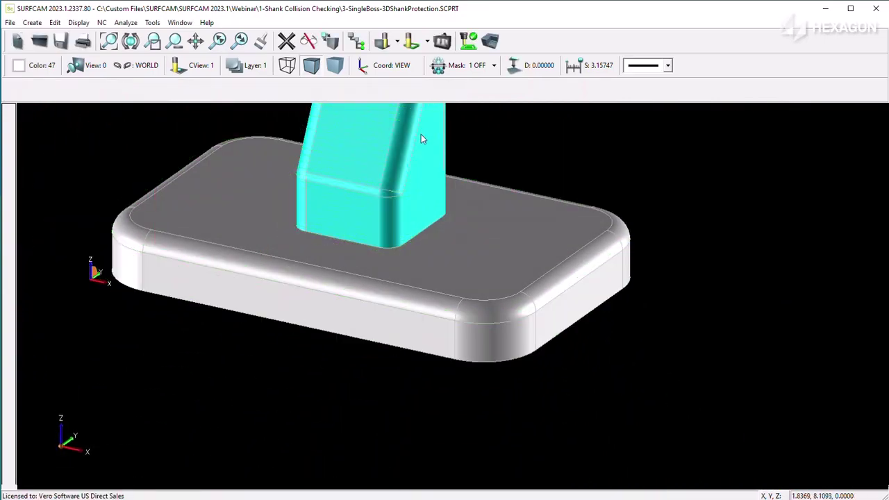
Open the larger-shank Z Finish operation for regeneration with original geometry and set its XY shank clearance to 0.2
click(357, 41)
right_click(571, 211)
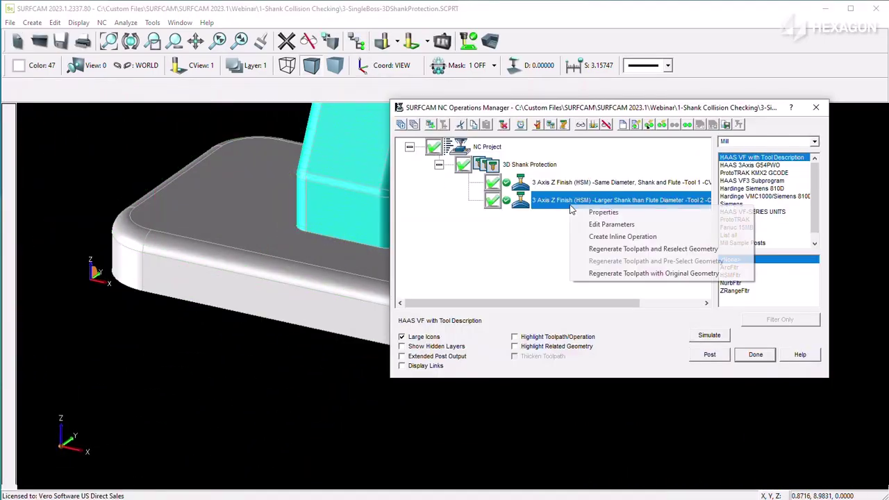
click(645, 275)
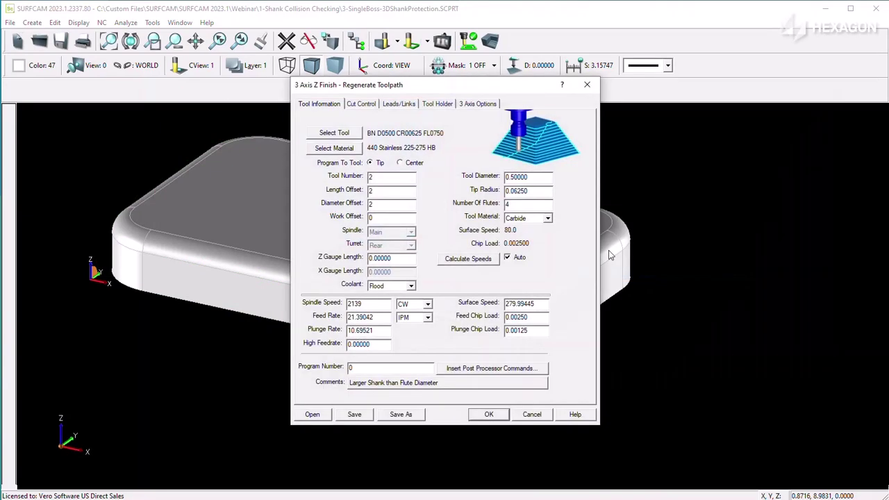
click(437, 105)
key(Tab)
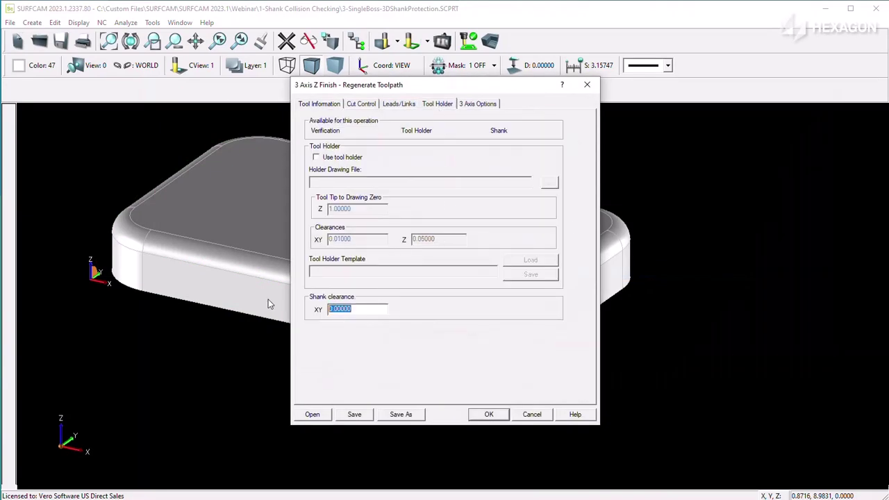
text(0.2)
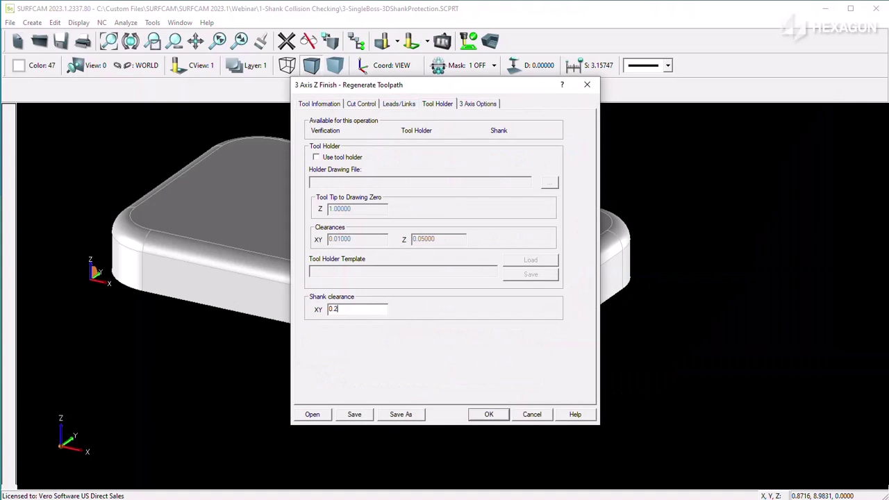